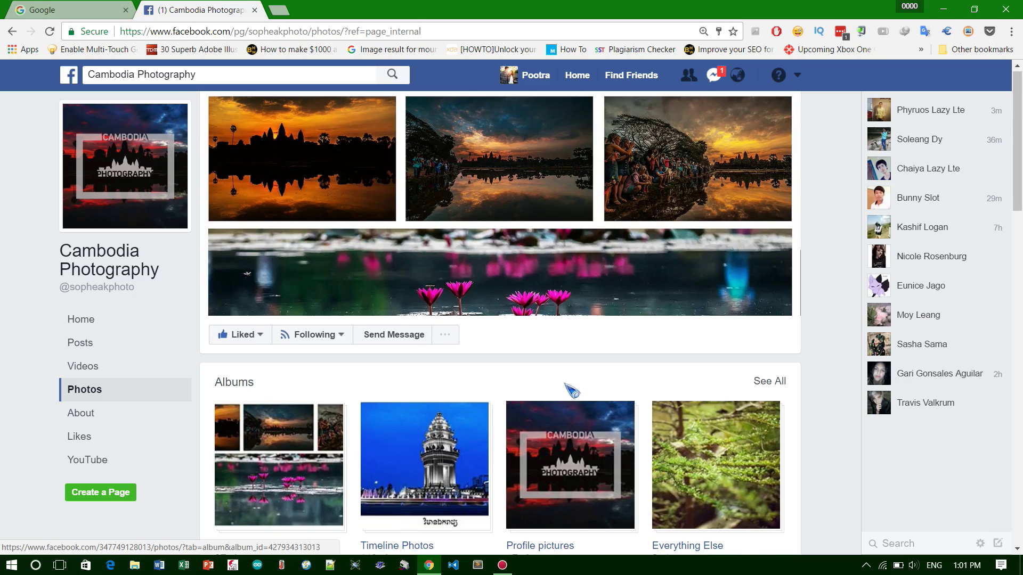
pyautogui.scroll(-3, 567, 388)
pyautogui.scroll(-3, 564, 388)
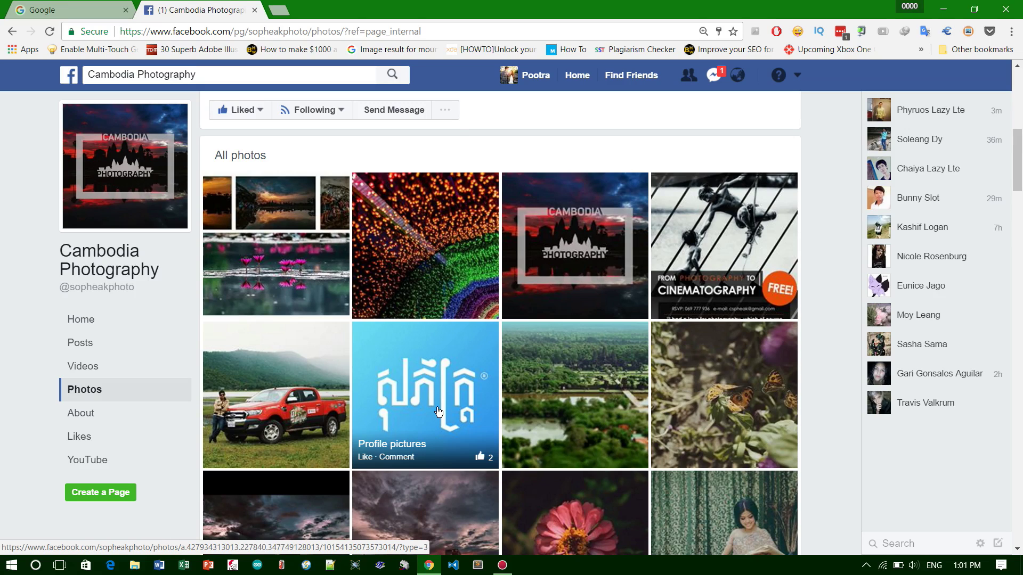
pyautogui.scroll(3, 442, 412)
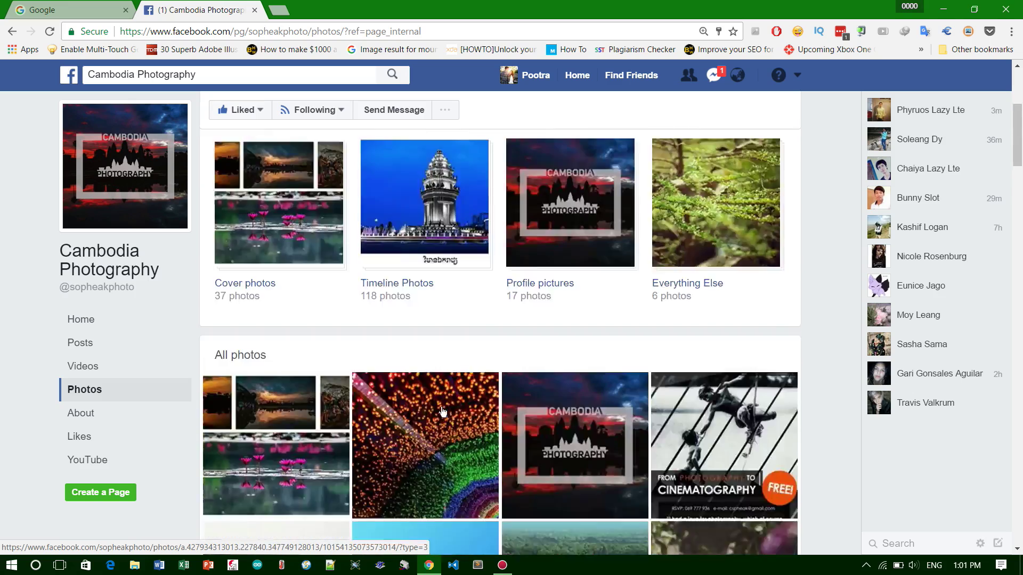
pyautogui.scroll(2, 442, 411)
pyautogui.scroll(1, 445, 410)
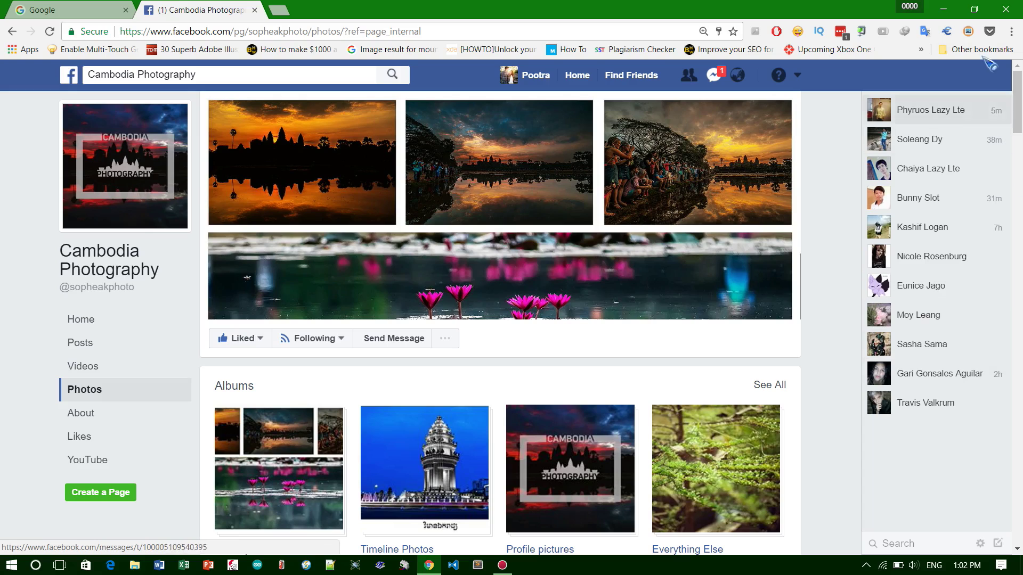
# Reach DownAlbum's Chrome Web Store page from its toolbar icon menu.
pyautogui.rightClick(967, 29)
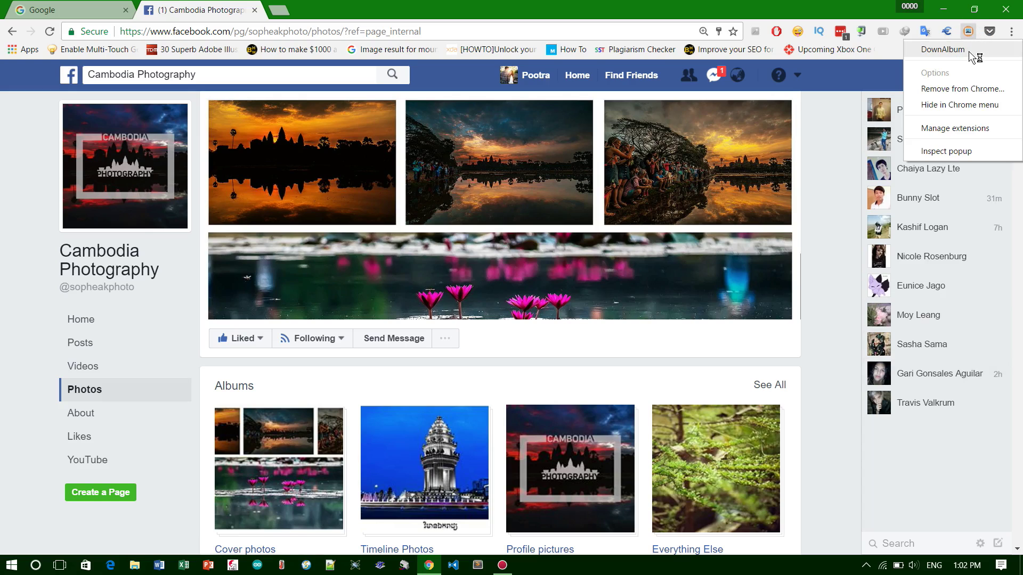
pyautogui.click(969, 52)
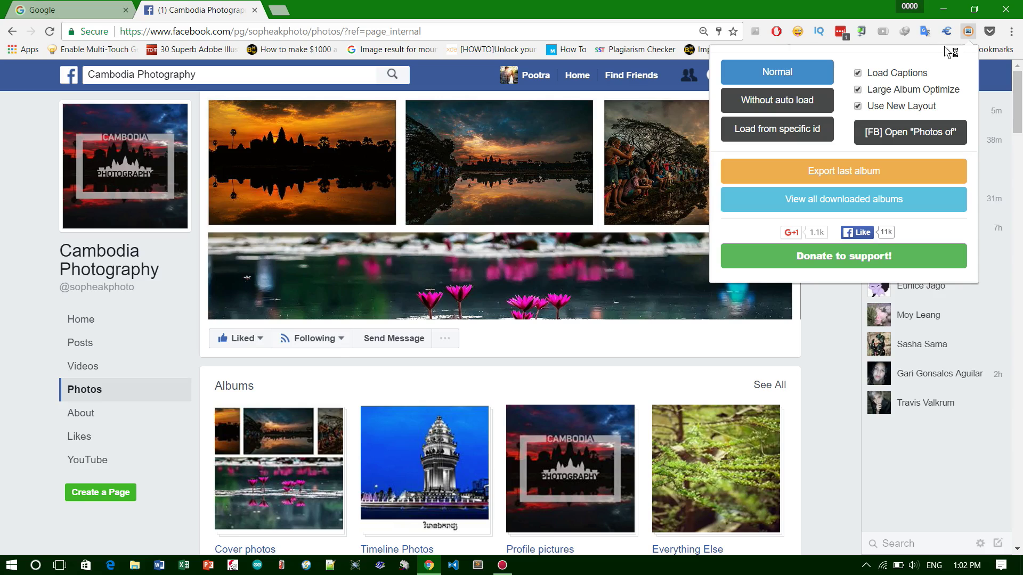
pyautogui.rightClick(968, 36)
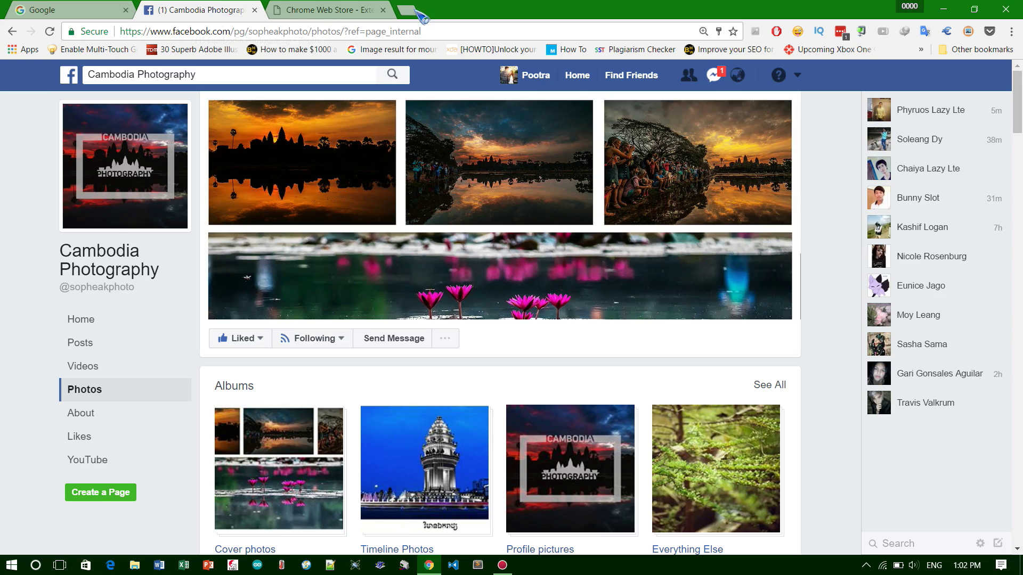
# Search the store for 'downalbum' and view the DownAlbum extension's details, already added to Chrome.
pyautogui.click(319, 12)
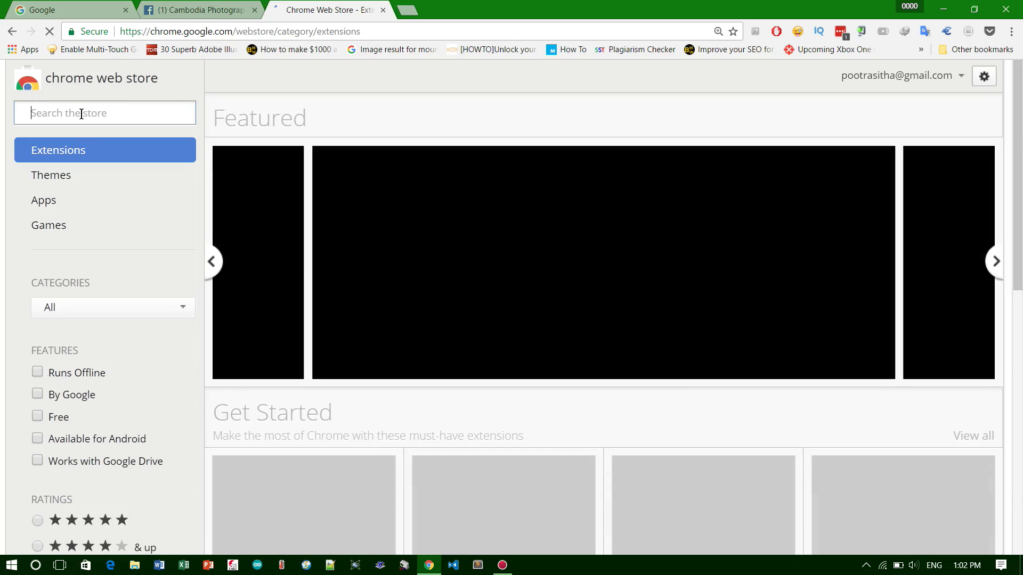
pyautogui.write('downal')
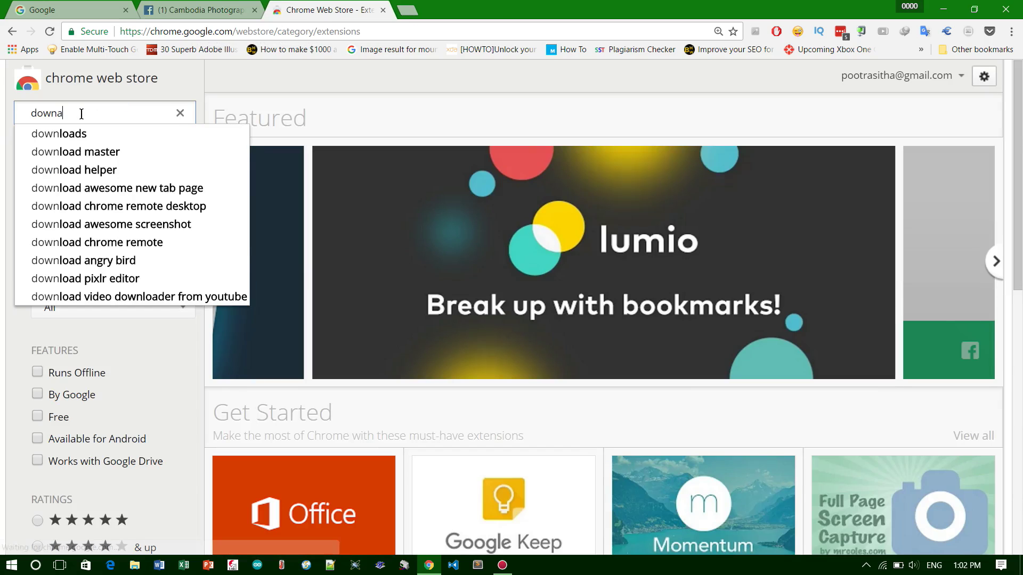
pyautogui.write('bu')
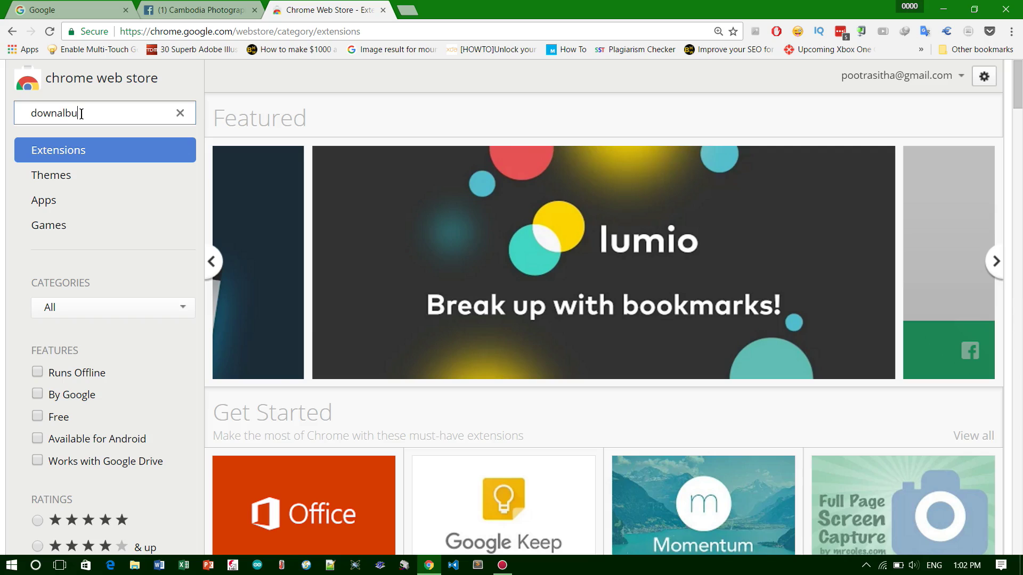
pyautogui.write('m')
pyautogui.press('Return')
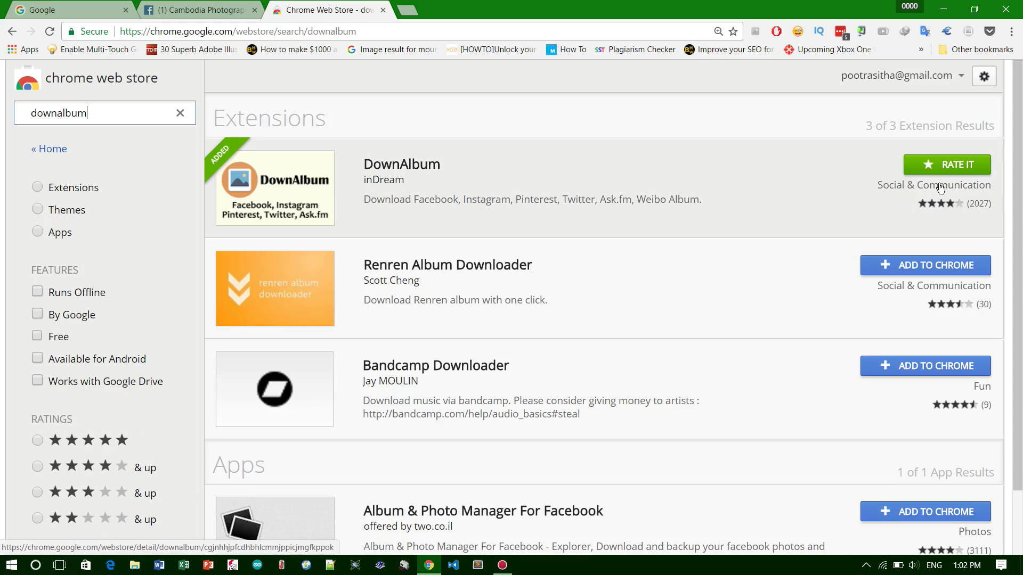
pyautogui.click(599, 192)
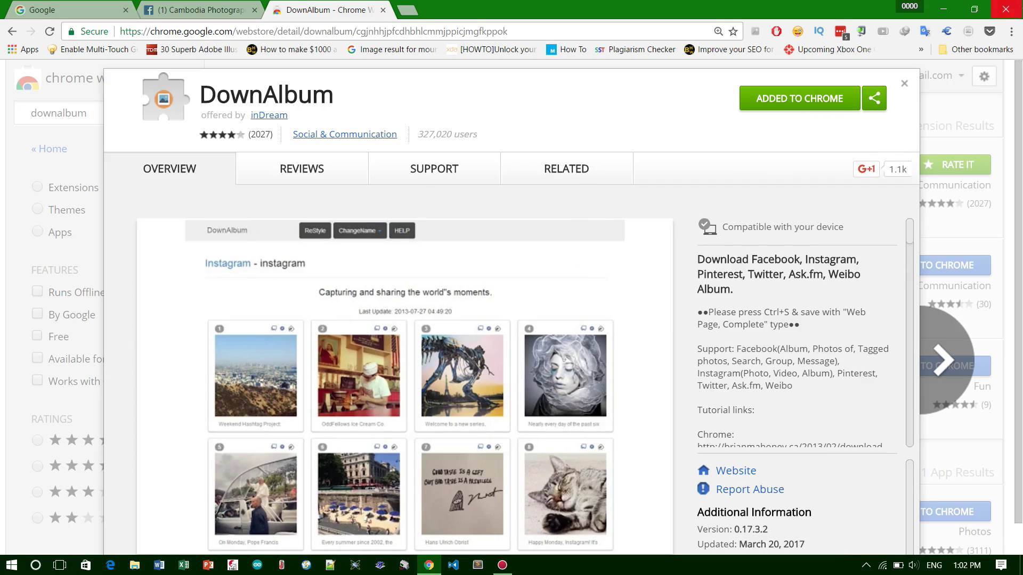
pyautogui.rightClick(970, 38)
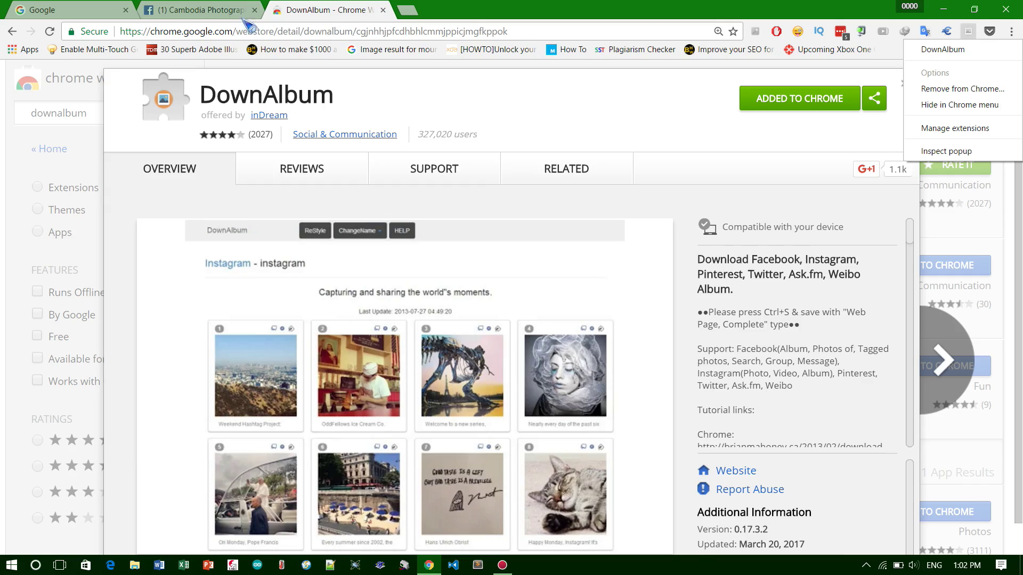
# Return to the Cambodia Photography page and highlight its page title.
pyautogui.click(206, 10)
pyautogui.scroll(-3, 452, 382)
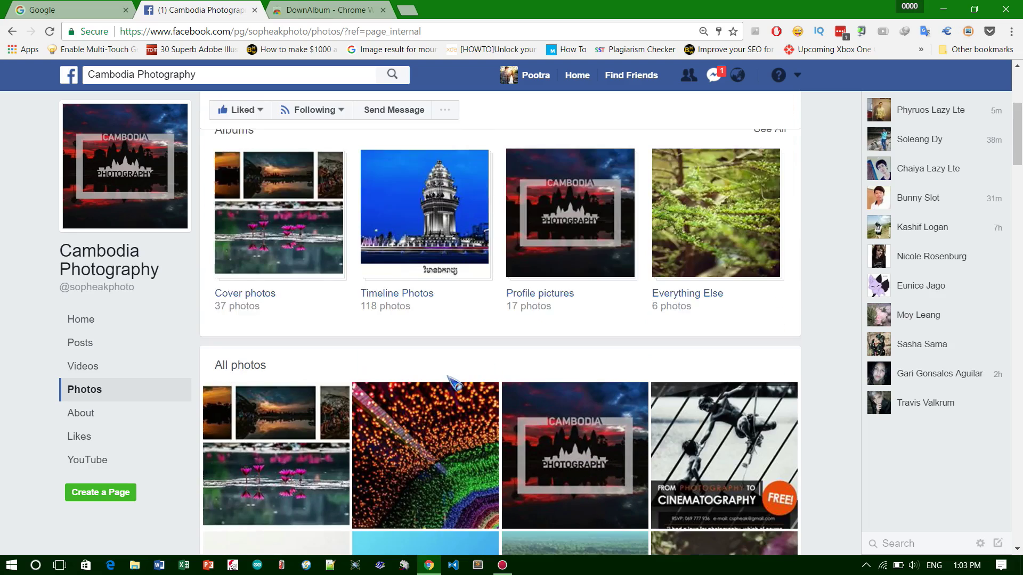
pyautogui.scroll(-1, 451, 383)
pyautogui.scroll(-5, 449, 379)
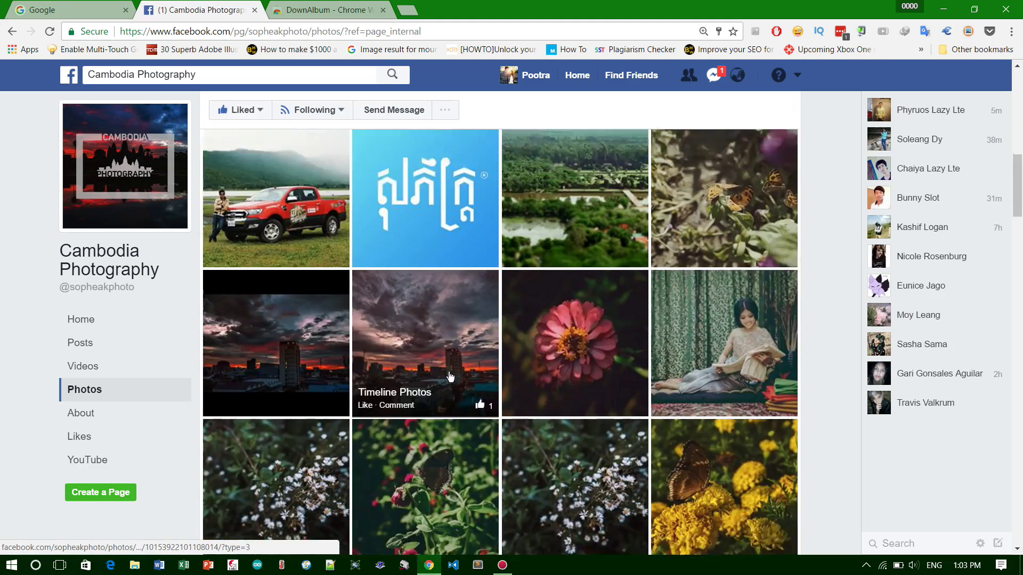
pyautogui.scroll(5, 445, 404)
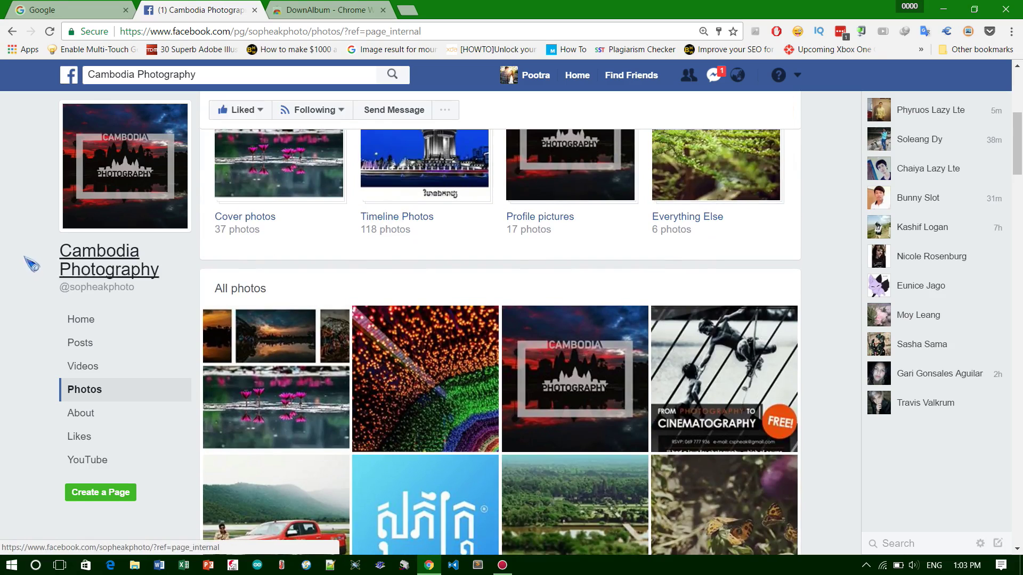
pyautogui.moveTo(52, 251); pyautogui.dragTo(175, 274)
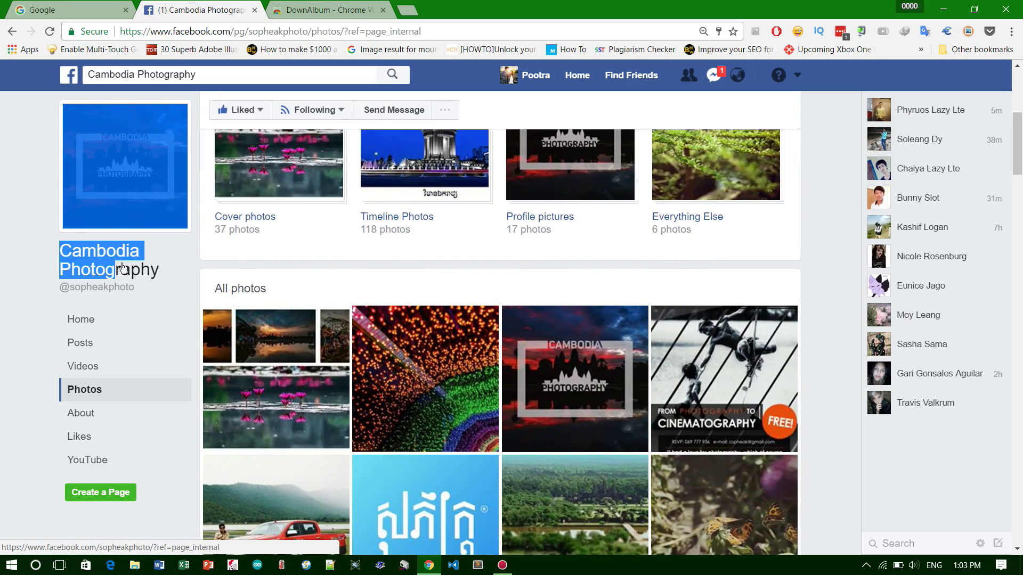
pyautogui.click(175, 275)
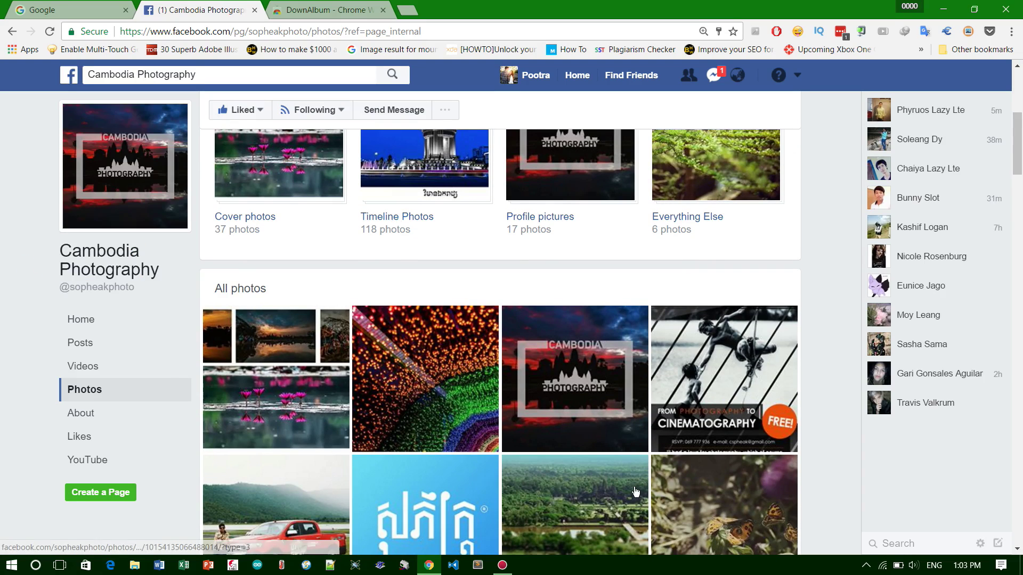
pyautogui.scroll(-3, 633, 486)
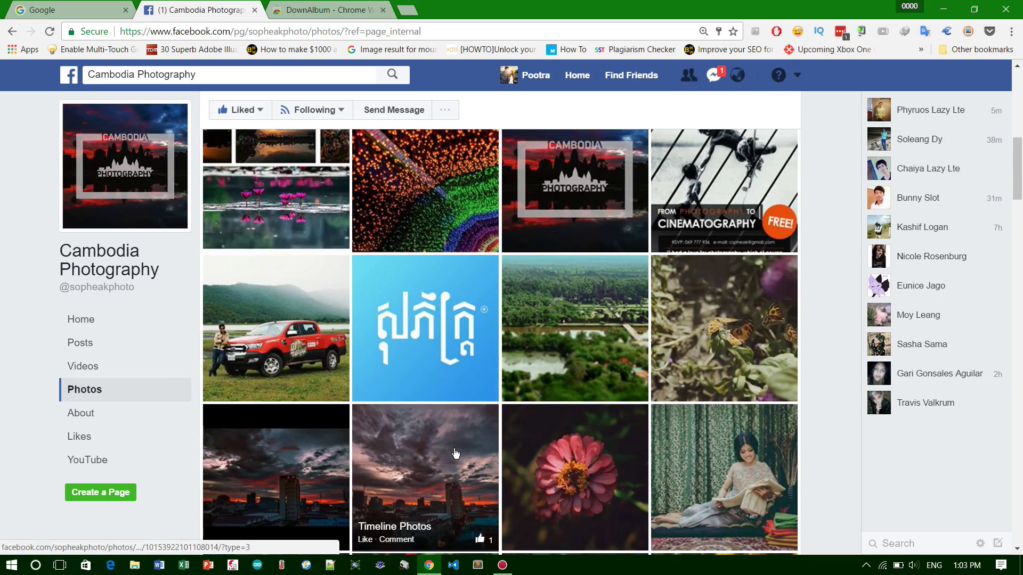
pyautogui.scroll(4, 165, 392)
pyautogui.scroll(1, 131, 383)
pyautogui.scroll(2, 131, 382)
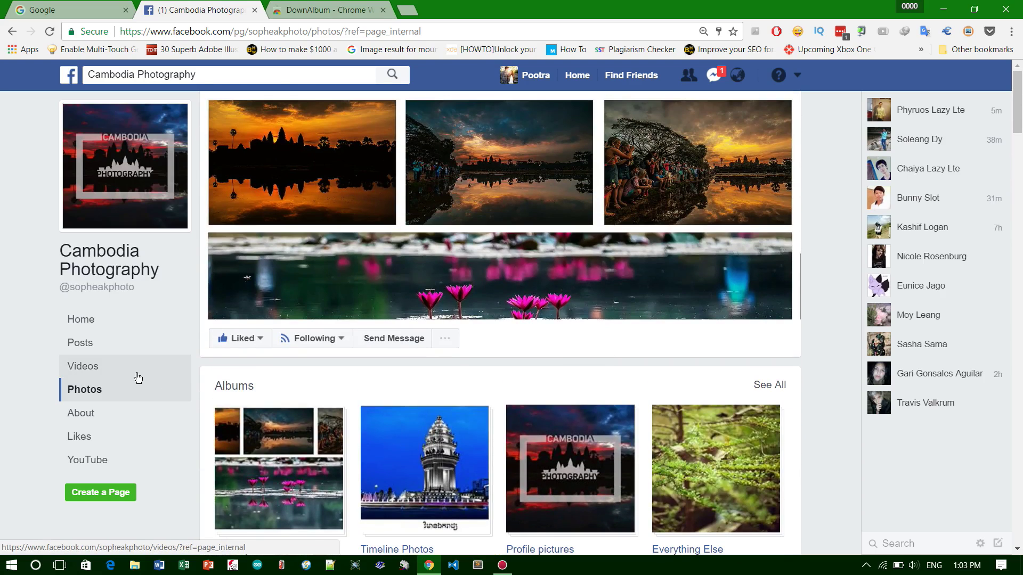
pyautogui.scroll(-3, 905, 205)
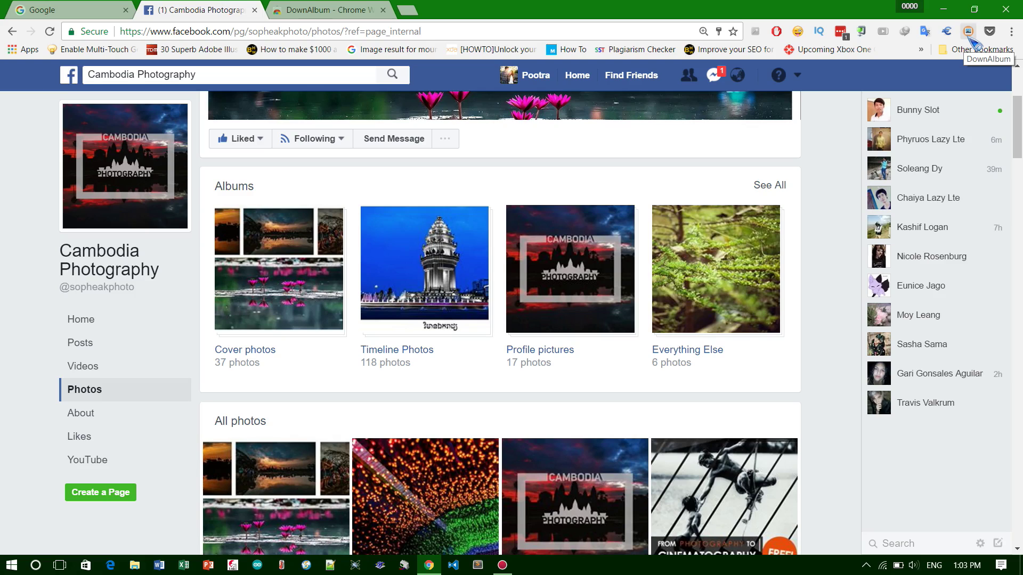
# Revisit the DownAlbum store tab, then return to the Cambodia Photography page.
pyautogui.click(320, 9)
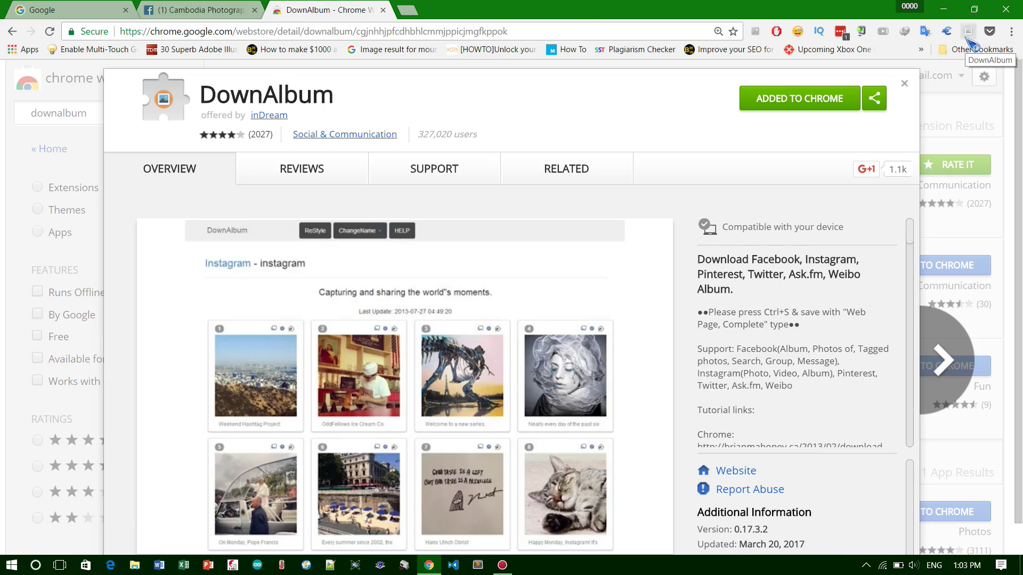
pyautogui.click(205, 11)
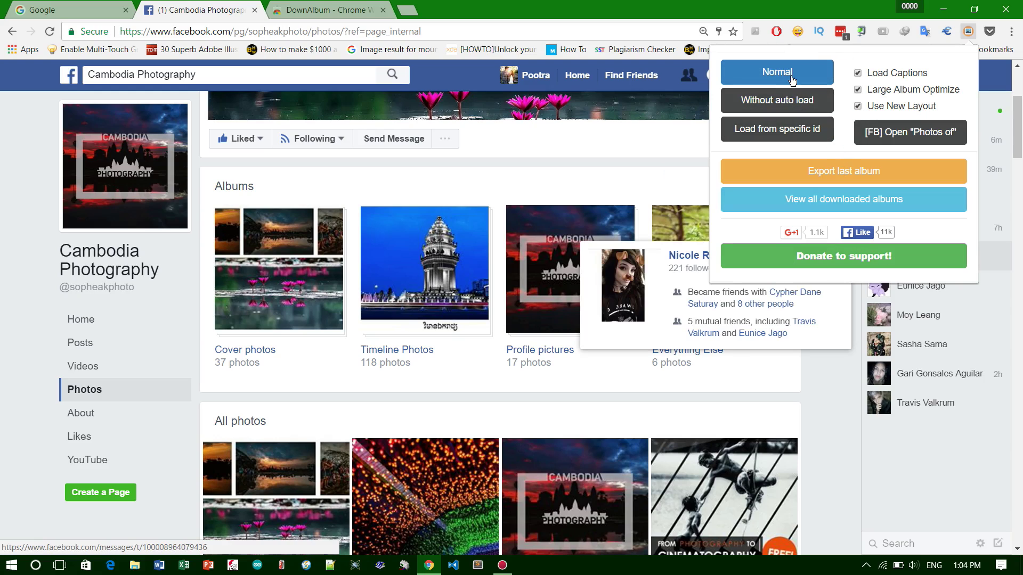
pyautogui.scroll(-4, 557, 389)
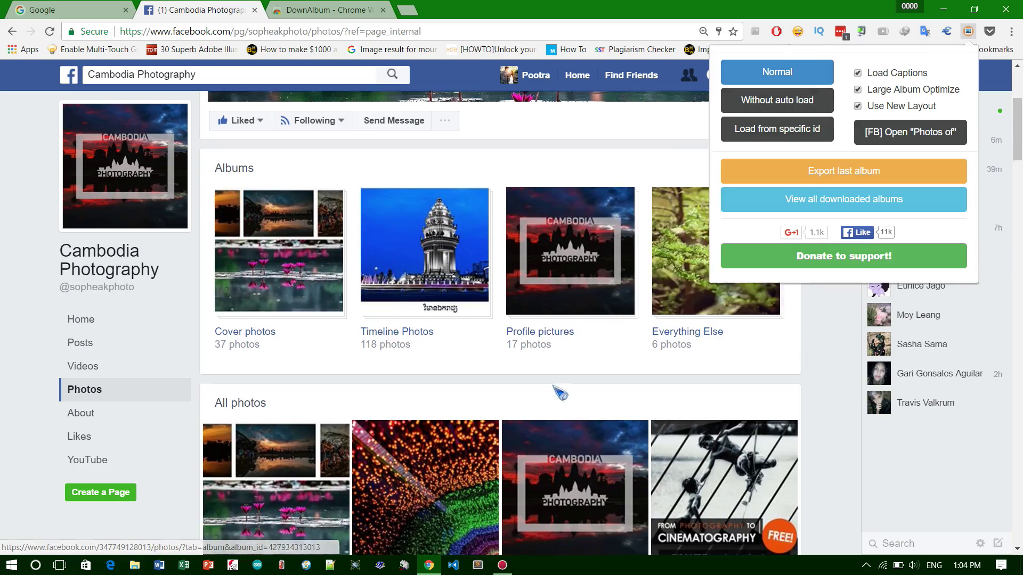
pyautogui.scroll(-3, 556, 390)
pyautogui.scroll(-2, 558, 390)
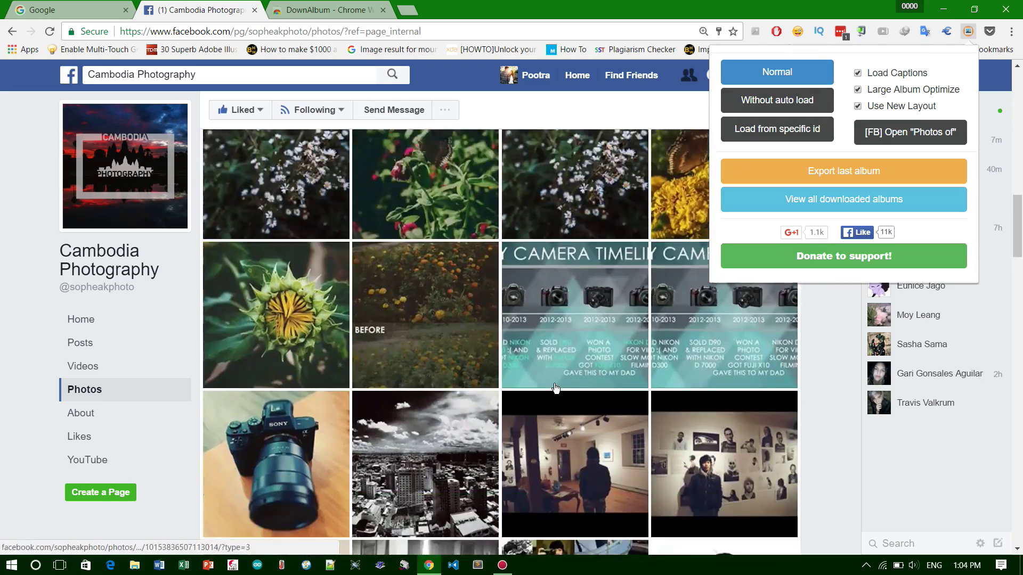
pyautogui.scroll(-3, 557, 390)
pyautogui.scroll(-2, 558, 390)
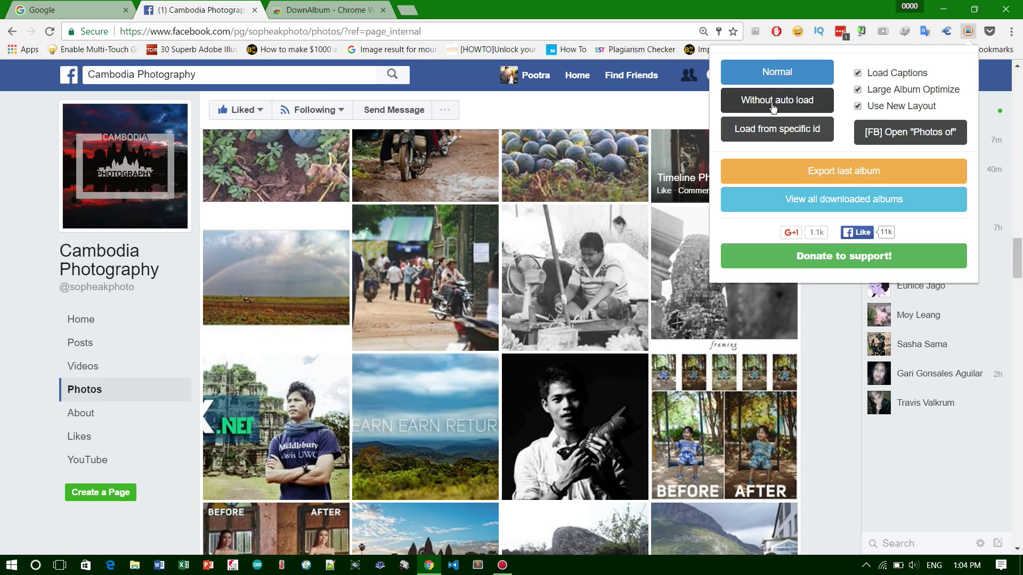
pyautogui.scroll(-3, 653, 496)
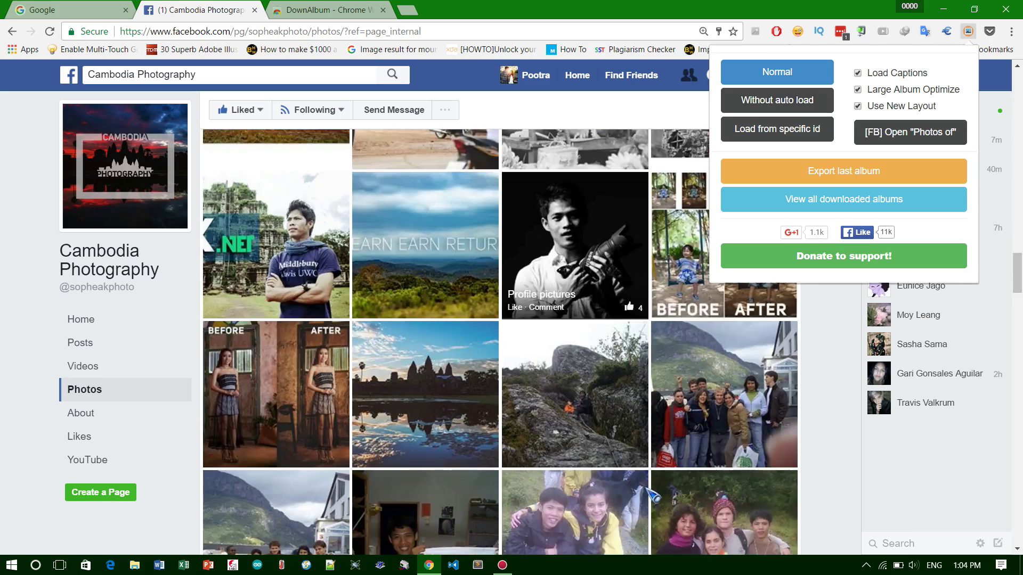
pyautogui.scroll(-5, 653, 496)
pyautogui.scroll(-5, 654, 496)
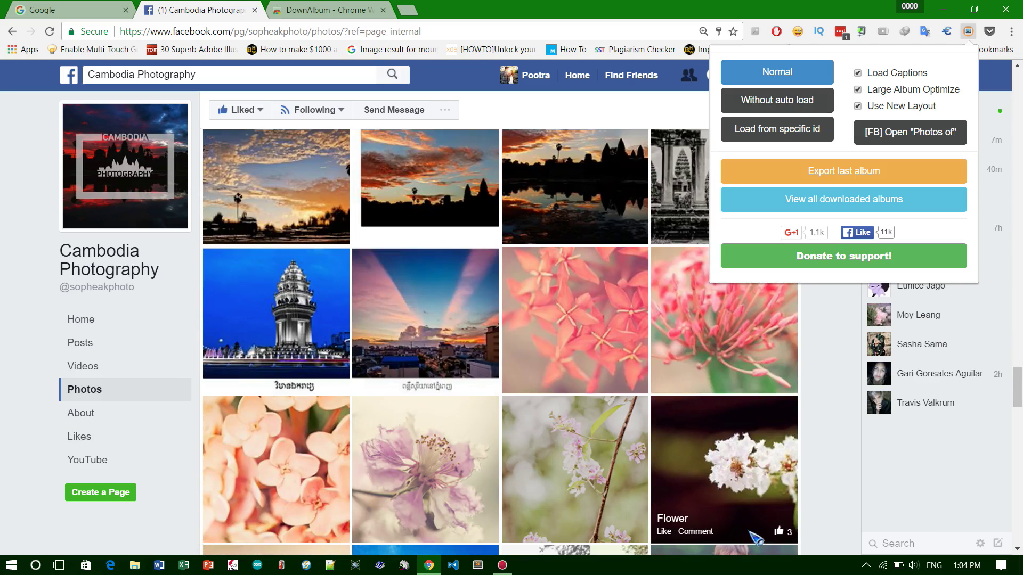
pyautogui.scroll(-3, 744, 527)
pyautogui.scroll(-5, 745, 528)
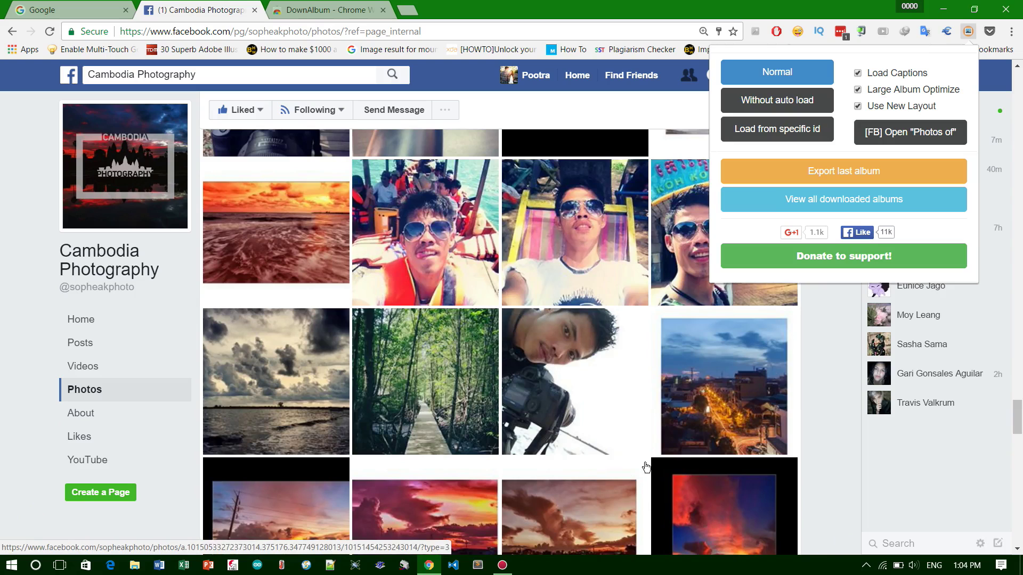
pyautogui.scroll(3, 646, 467)
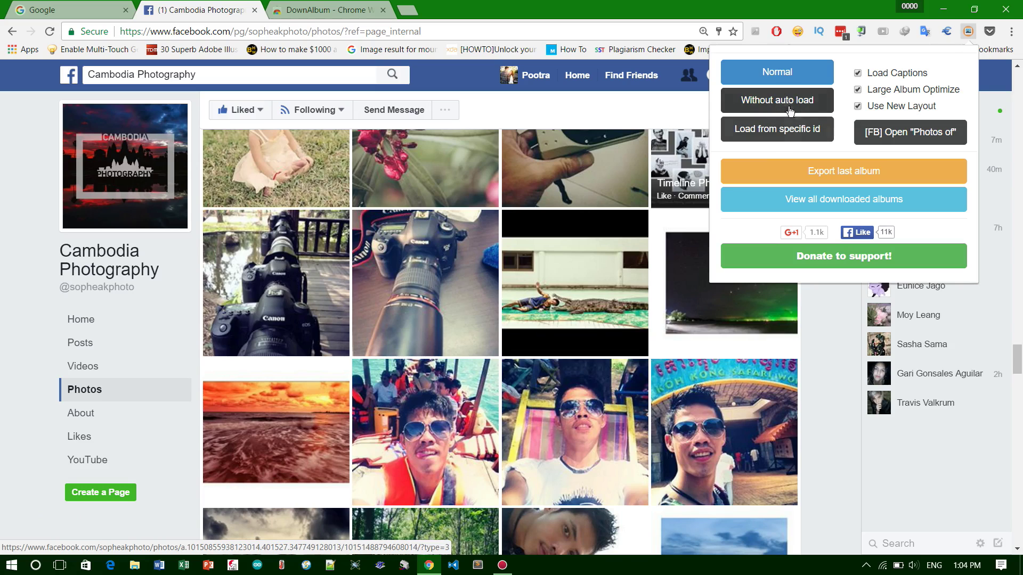
# Start DownAlbum's Normal load of all the page's photos.
pyautogui.click(795, 73)
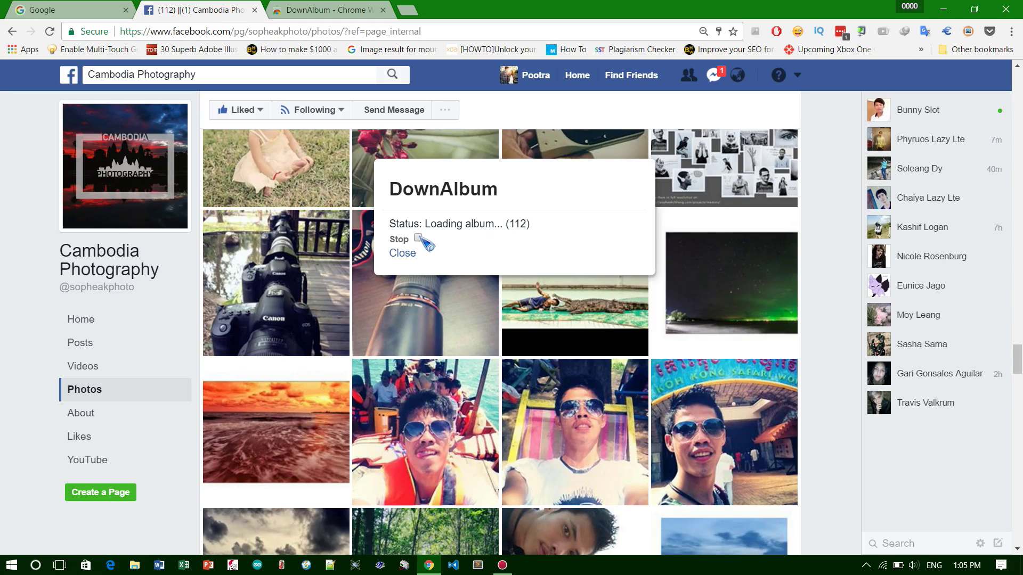
# Untick Stop so DownAlbum stops loading and opens the photos.html album page.
pyautogui.click(419, 238)
pyautogui.click(417, 238)
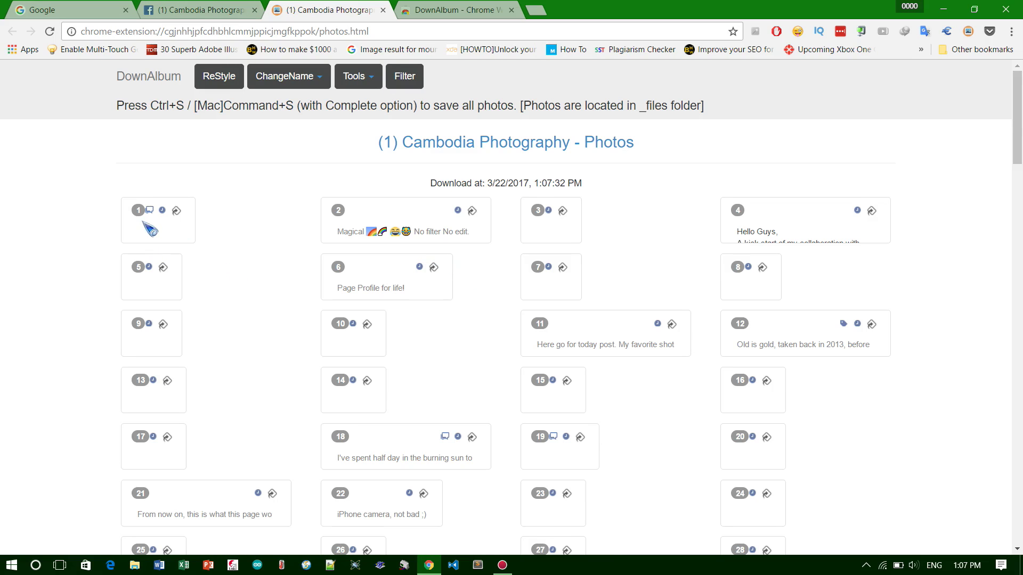
pyautogui.scroll(-3, 627, 374)
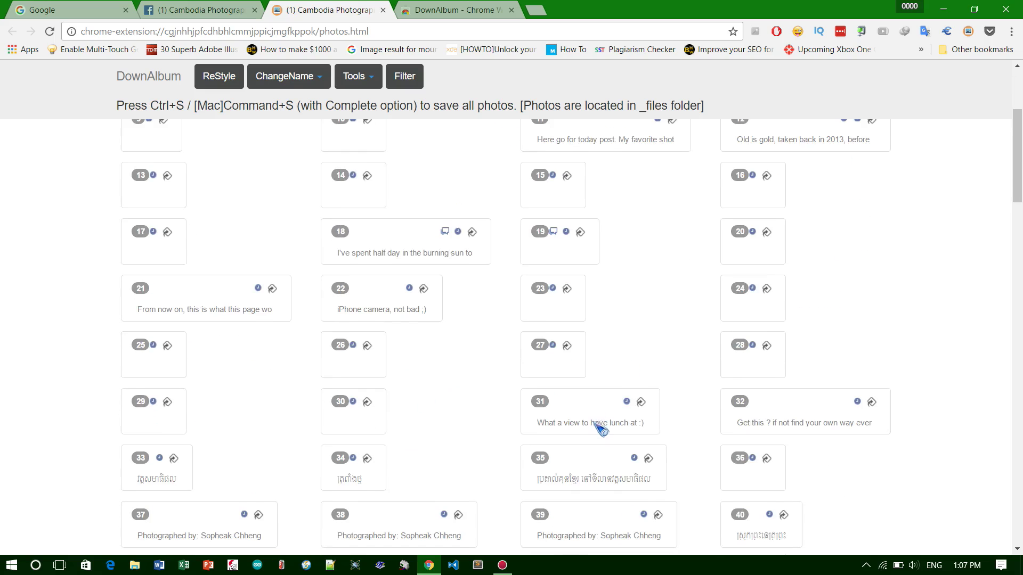
pyautogui.scroll(-4, 598, 424)
pyautogui.scroll(2, 598, 427)
pyautogui.scroll(5, 600, 429)
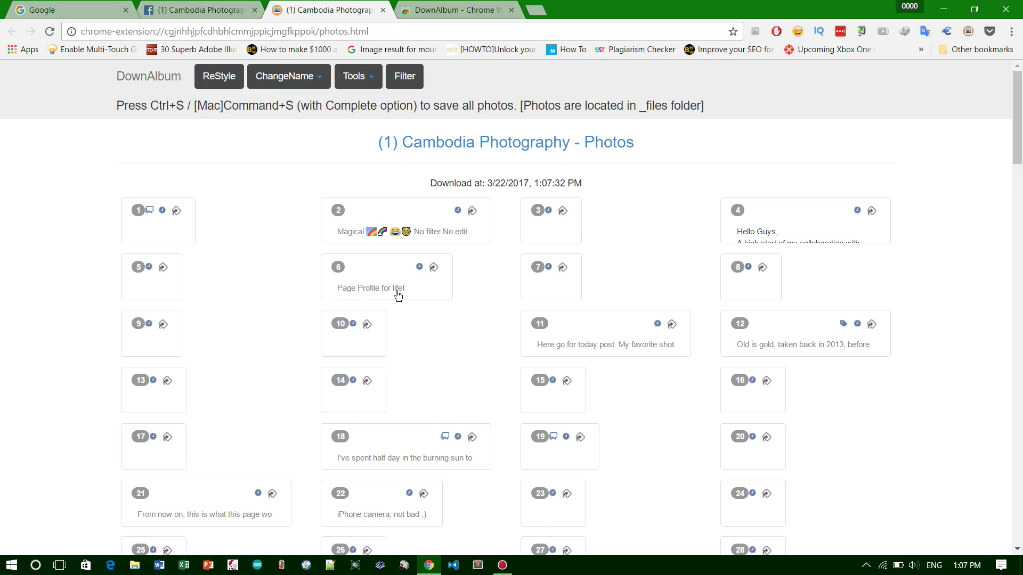
pyautogui.scroll(-3, 397, 296)
pyautogui.scroll(-4, 400, 297)
pyautogui.scroll(5, 402, 296)
# Review the ChangeName naming options and the album Tools list.
pyautogui.click(310, 72)
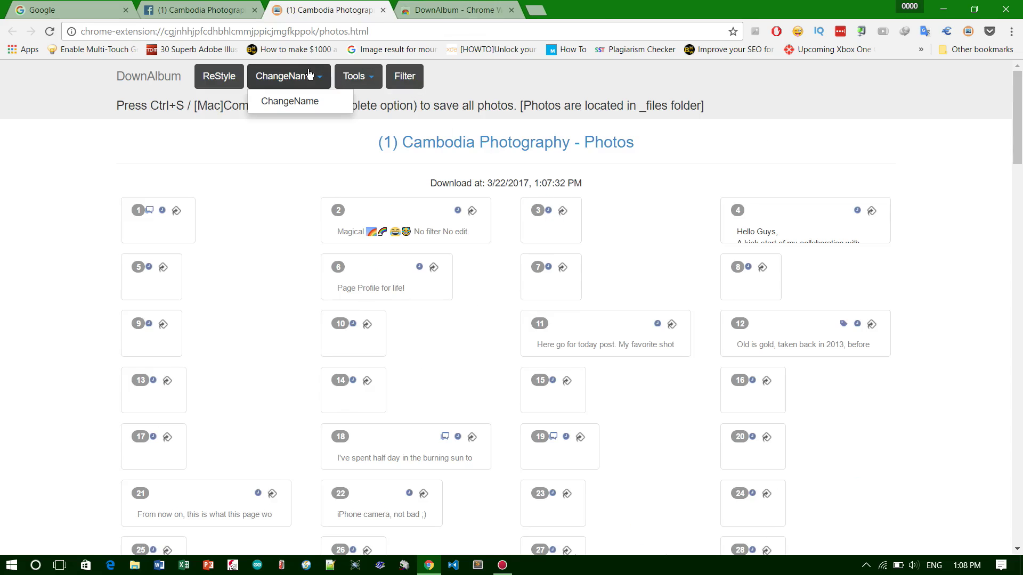
pyautogui.click(240, 199)
pyautogui.click(285, 85)
pyautogui.click(368, 80)
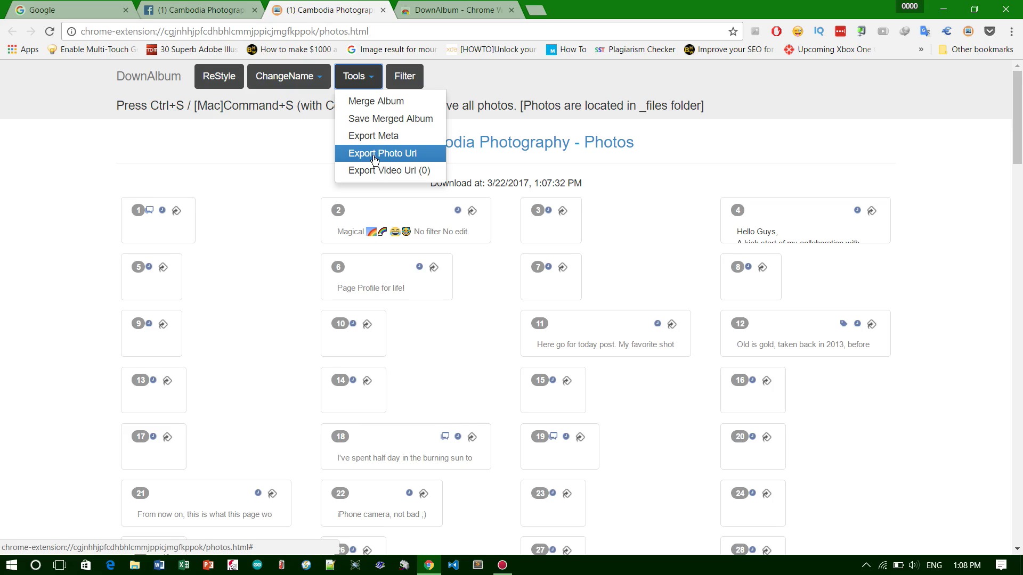
pyautogui.click(413, 158)
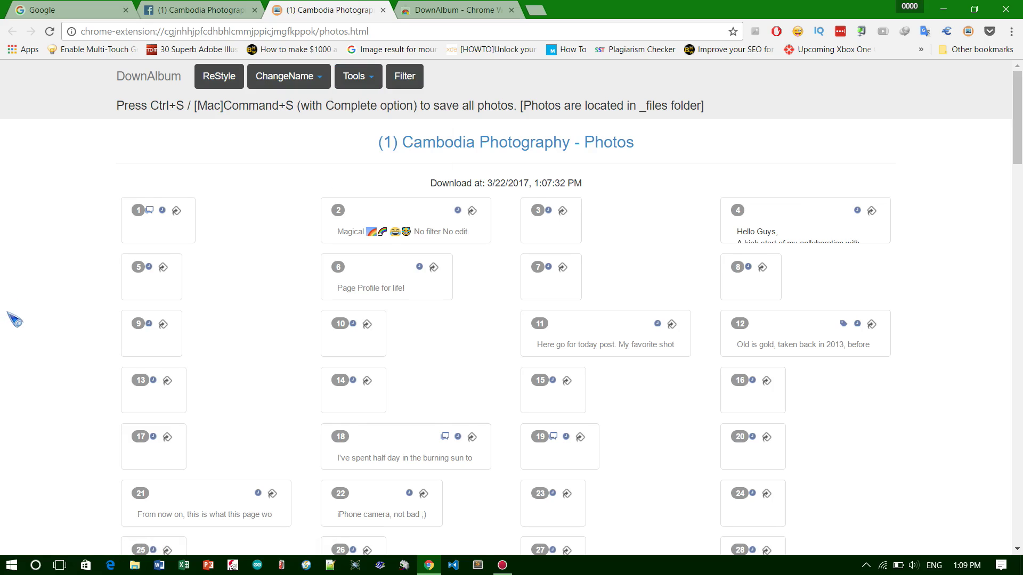
# Use Export Photo Url to download all photo links as a text file and view it.
pyautogui.click(357, 78)
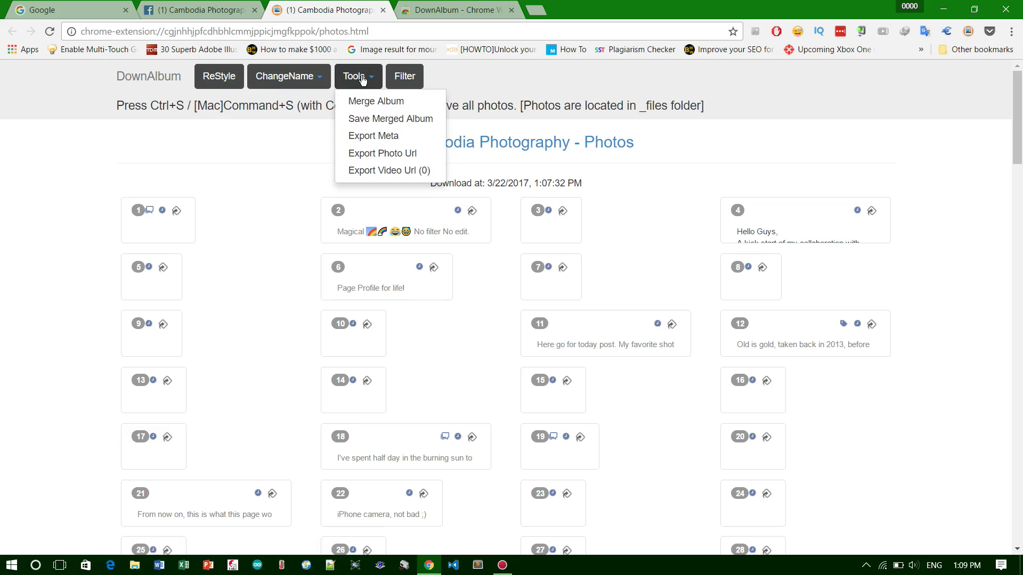
pyautogui.click(387, 160)
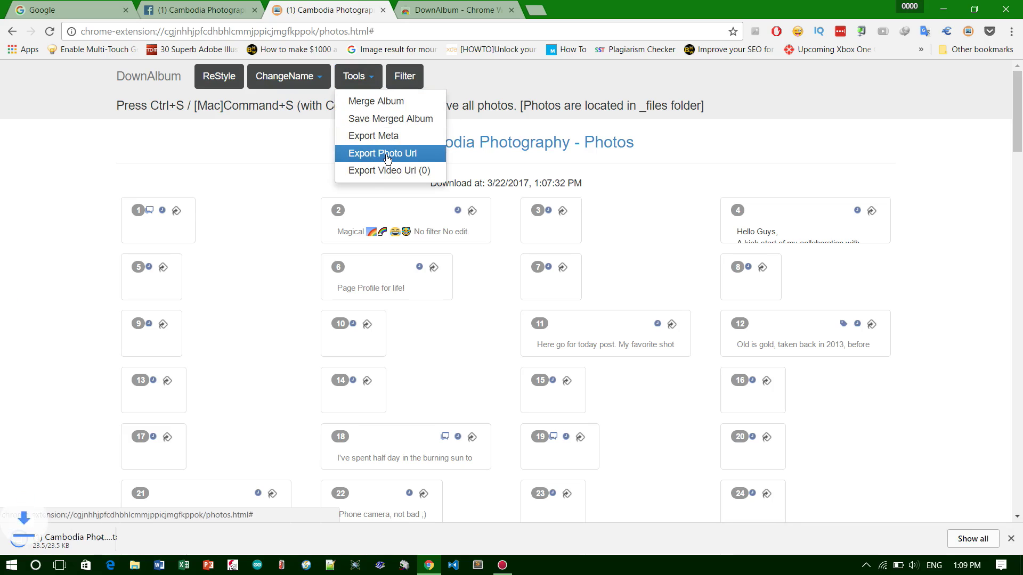
pyautogui.click(79, 540)
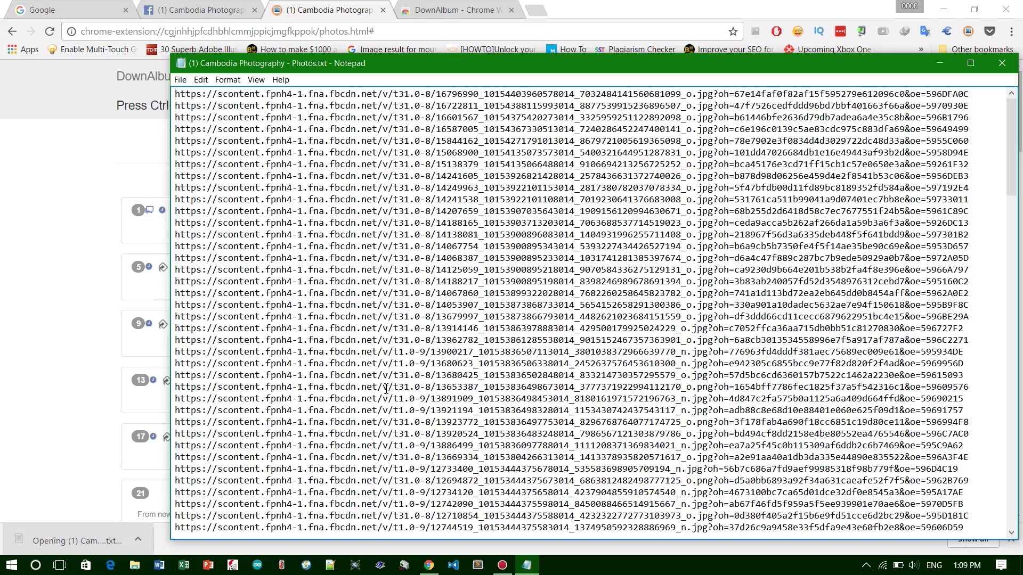
pyautogui.scroll(-10, 405, 320)
pyautogui.scroll(-10, 409, 321)
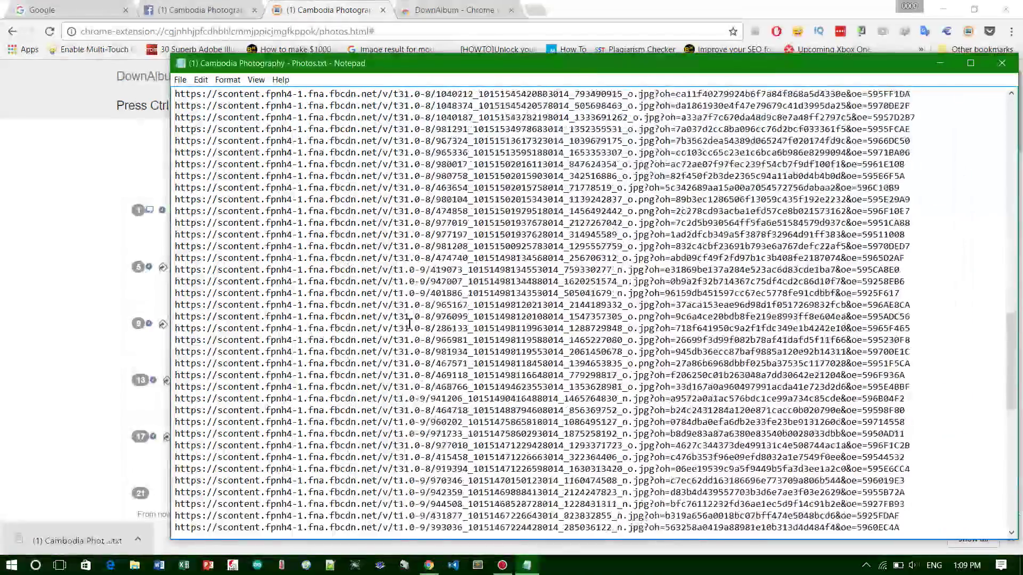
pyautogui.scroll(-10, 414, 320)
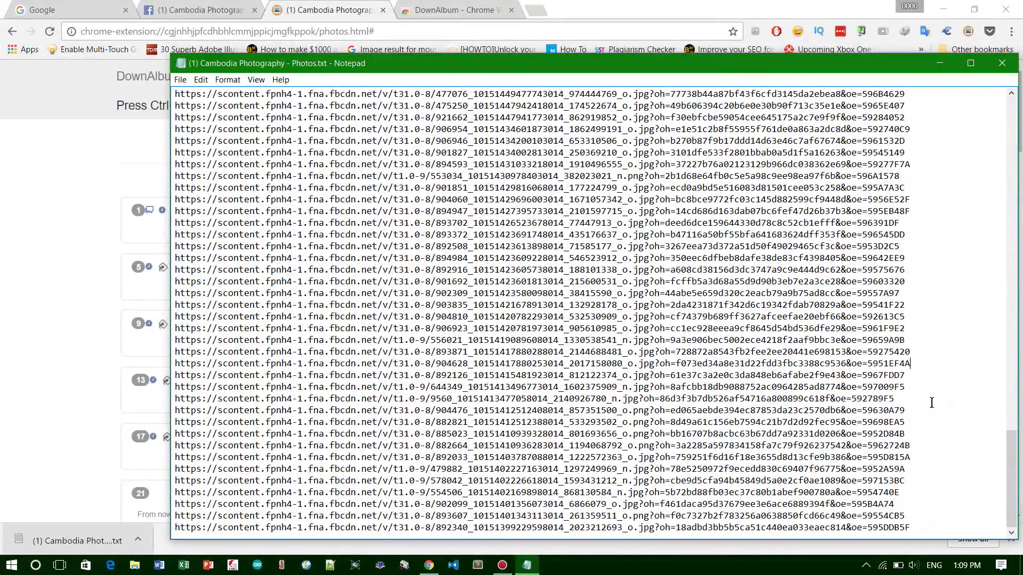
pyautogui.moveTo(906, 481); pyautogui.dragTo(344, 90)
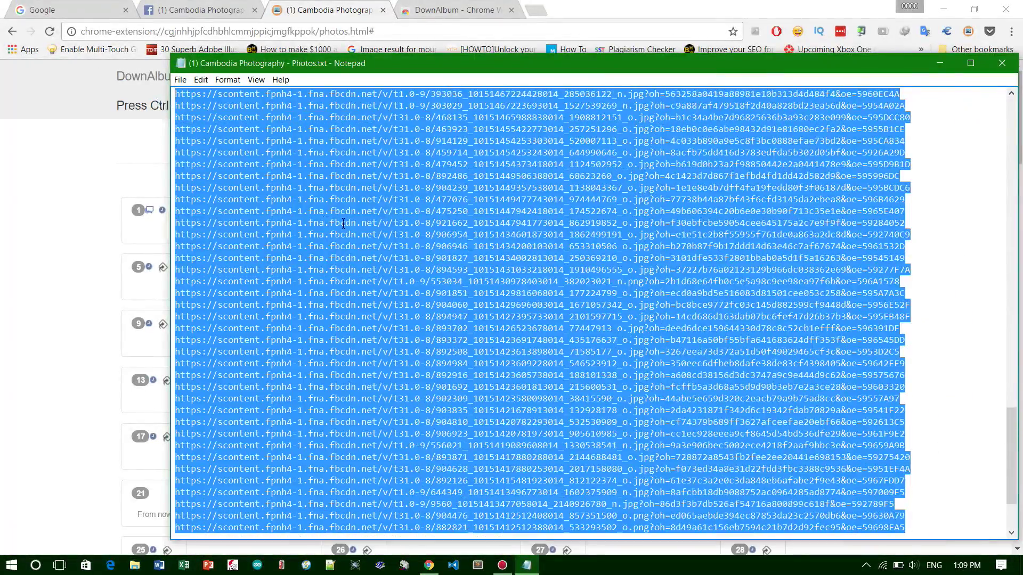
# Clear the selected links and close the Notepad URL list.
pyautogui.click(346, 223)
pyautogui.click(1001, 63)
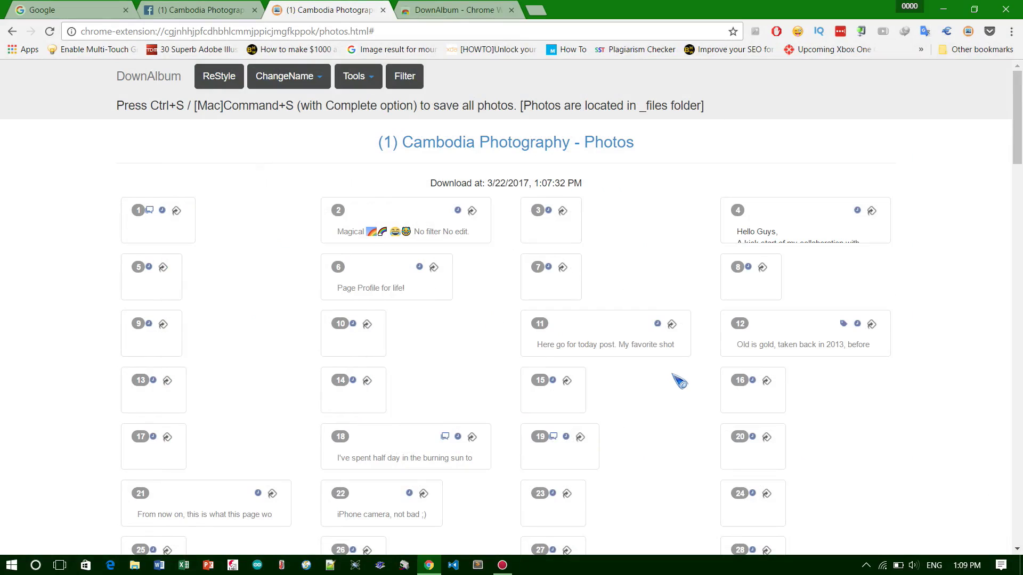
# Bring up the Save As dialog with Ctrl+S and centre it on screen.
pyautogui.hotkey('ctrl', 's')
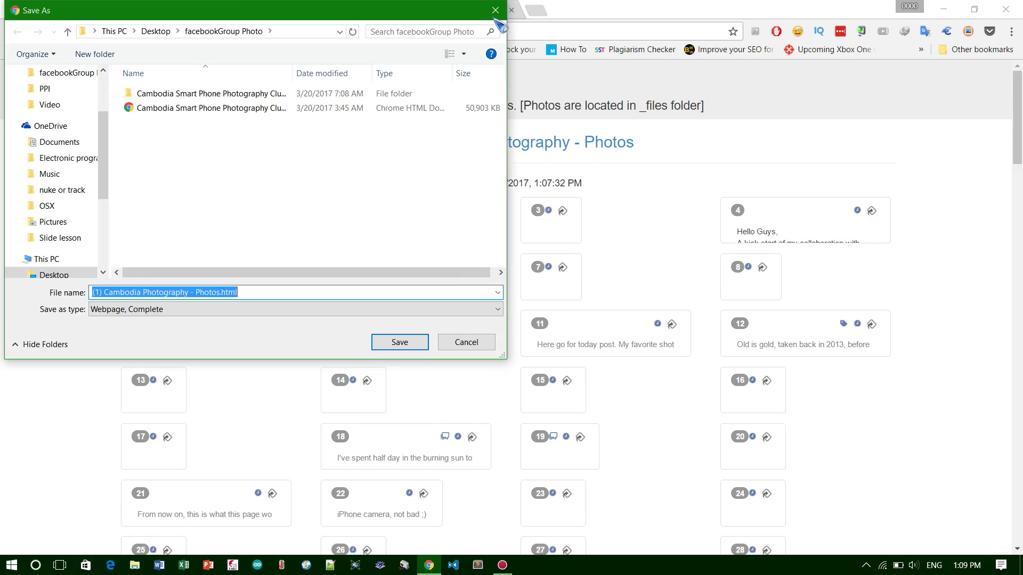
pyautogui.click(495, 10)
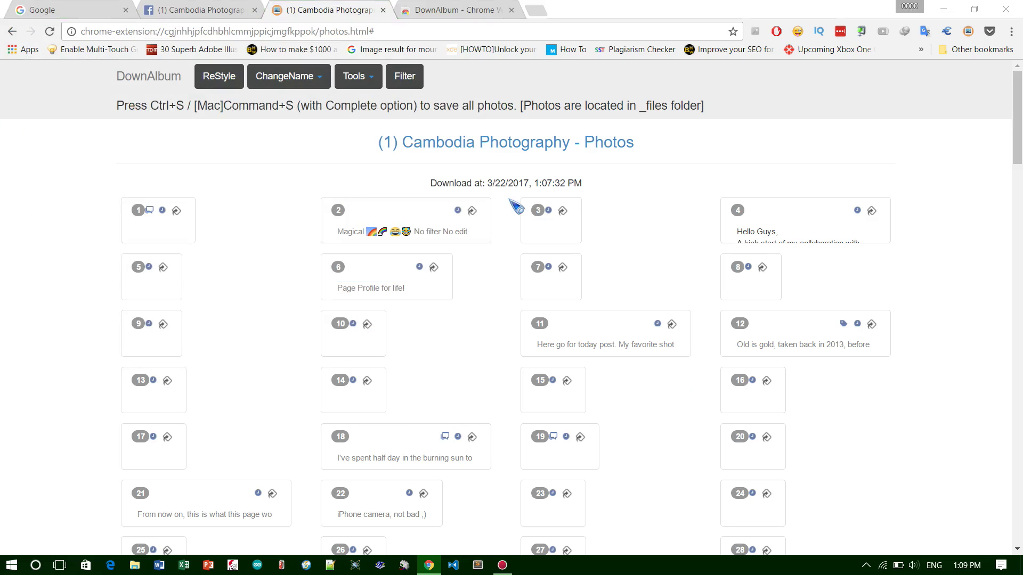
pyautogui.hotkey('ctrl', 's')
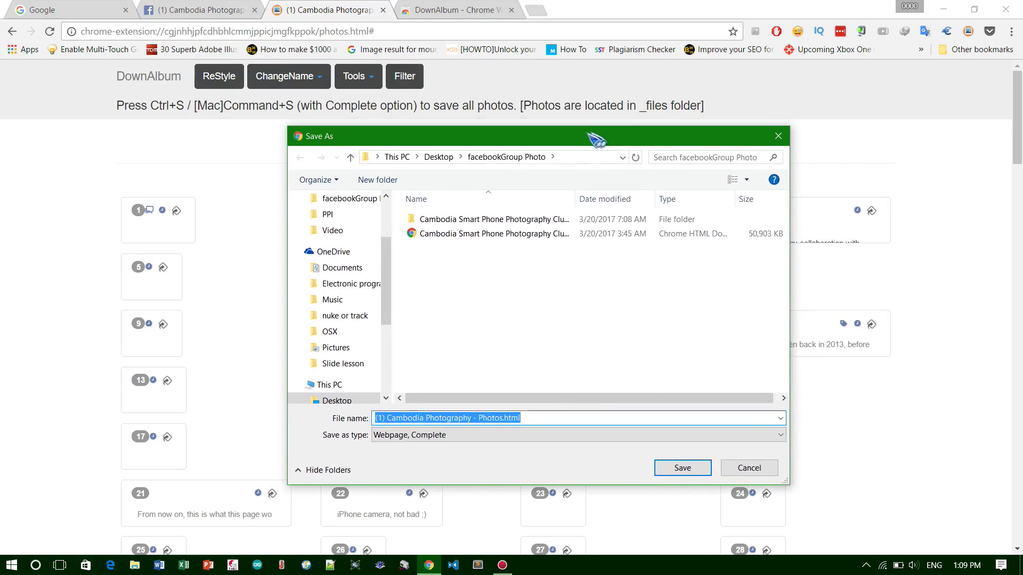
pyautogui.moveTo(328, 15); pyautogui.dragTo(557, 136)
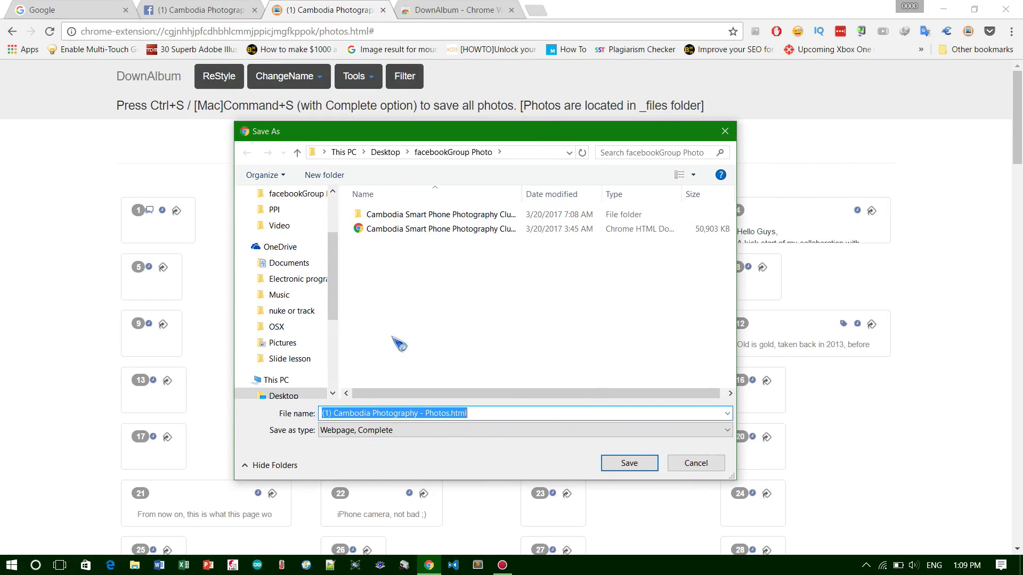
pyautogui.scroll(2, 276, 290)
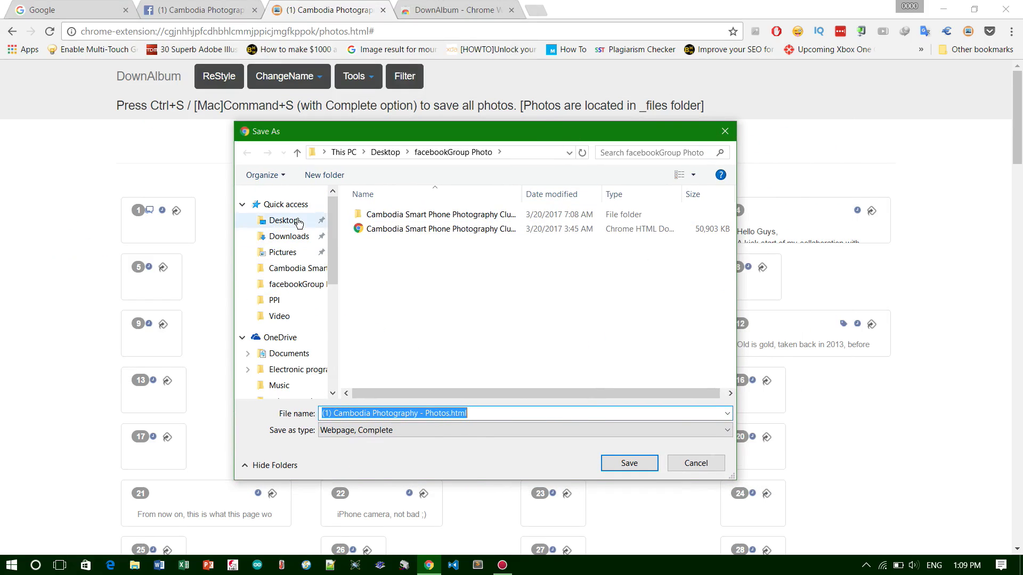
# Create a new Desktop folder named 'cambodia photography' and enter it.
pyautogui.click(284, 221)
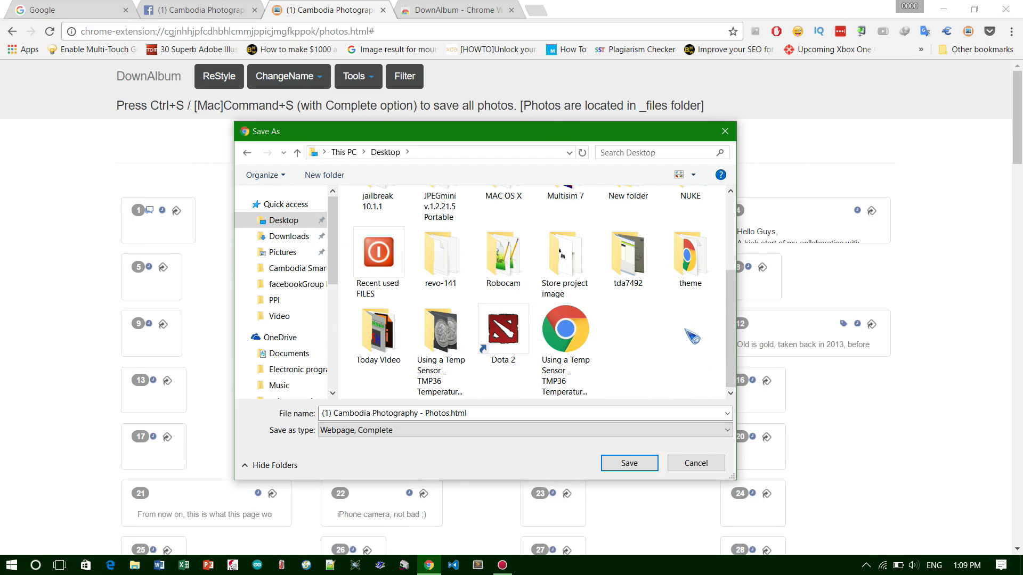
pyautogui.hotkey('ctrl', 'shift', 'n')
pyautogui.write('cal')
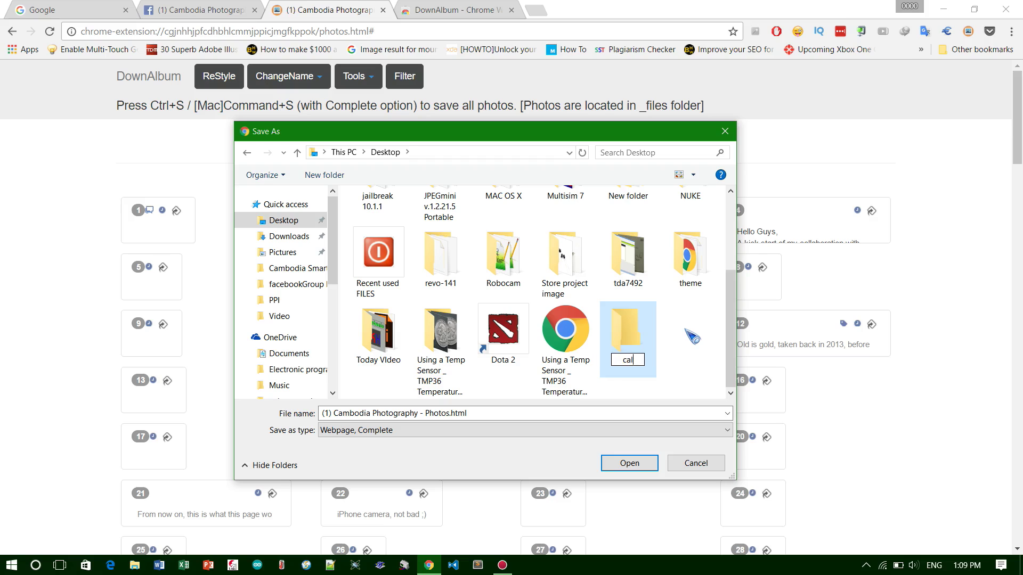
pyautogui.press('BackSpace')
pyautogui.press('BackSpace')
pyautogui.press('BackSpace')
pyautogui.write('ca')
pyautogui.write('mpo')
pyautogui.press('BackSpace')
pyautogui.press('BackSpace')
pyautogui.write('bodia')
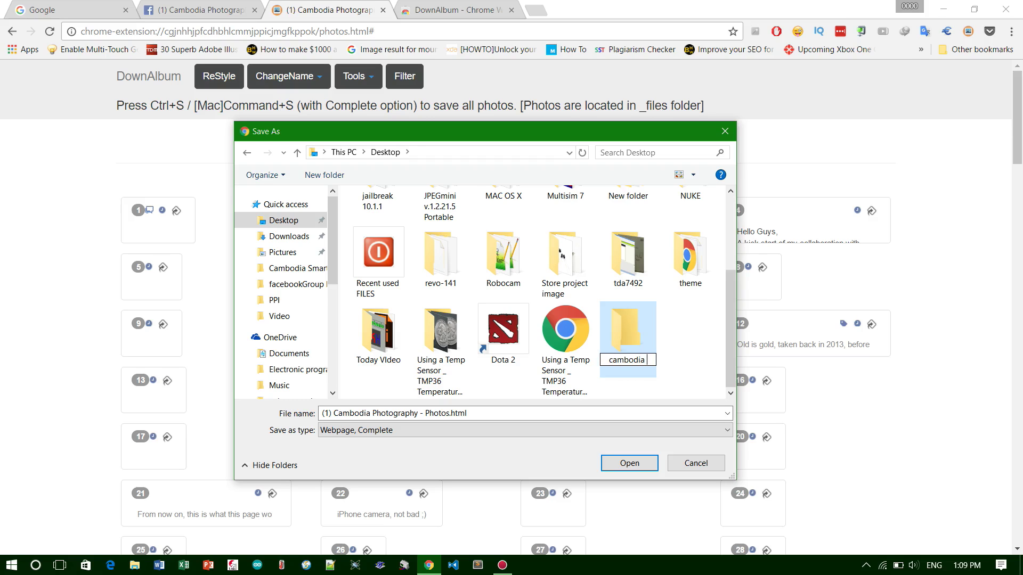
pyautogui.write(' photography')
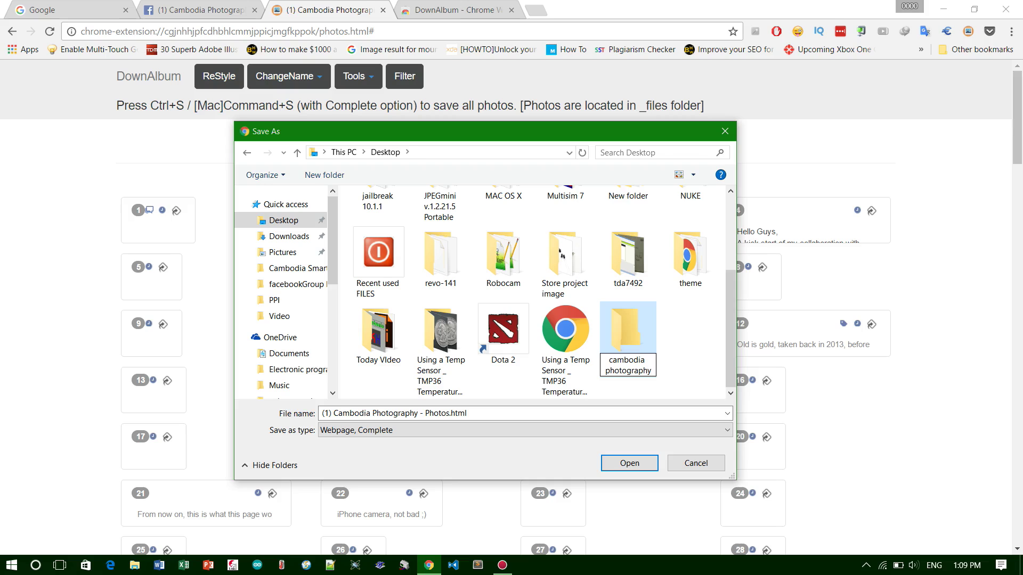
pyautogui.press('Return')
pyautogui.press('Return')
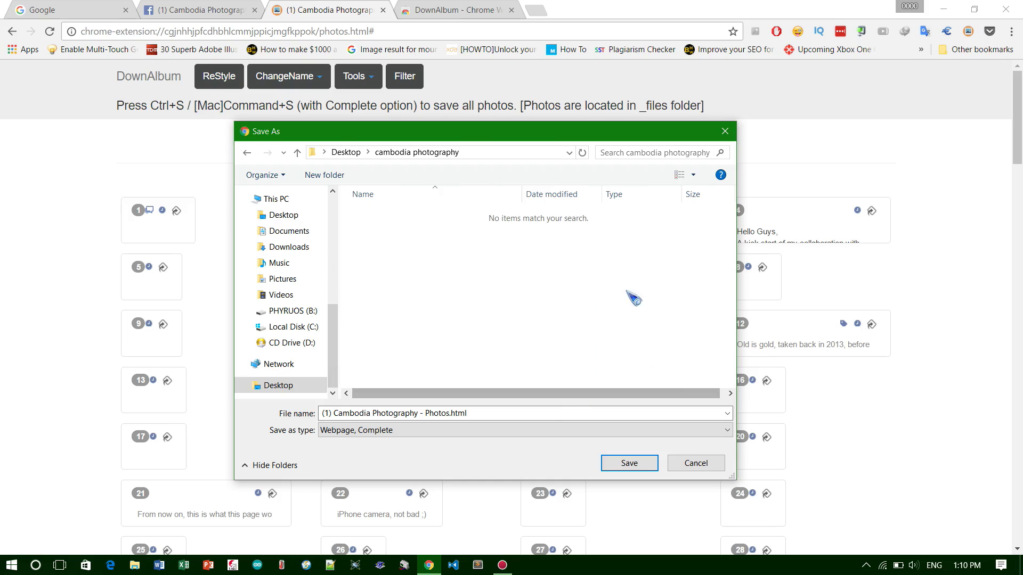
# Save the complete album webpage into the new folder.
pyautogui.click(389, 413)
pyautogui.hotkey('ctrl', 'a')
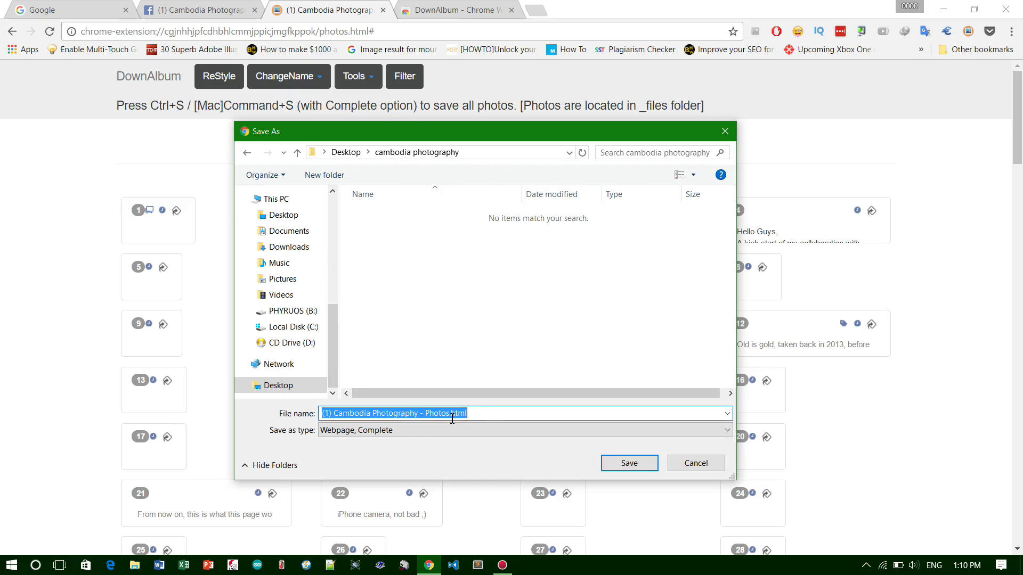
pyautogui.click(631, 465)
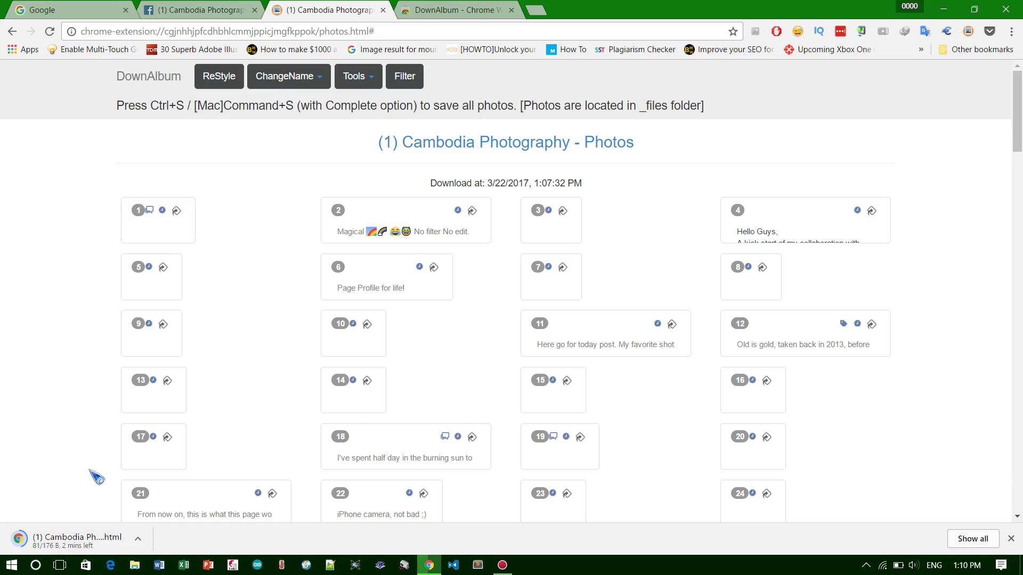
# Bring up File Explorer on the Desktop contents alongside the DownAlbum page.
pyautogui.press('super+e')
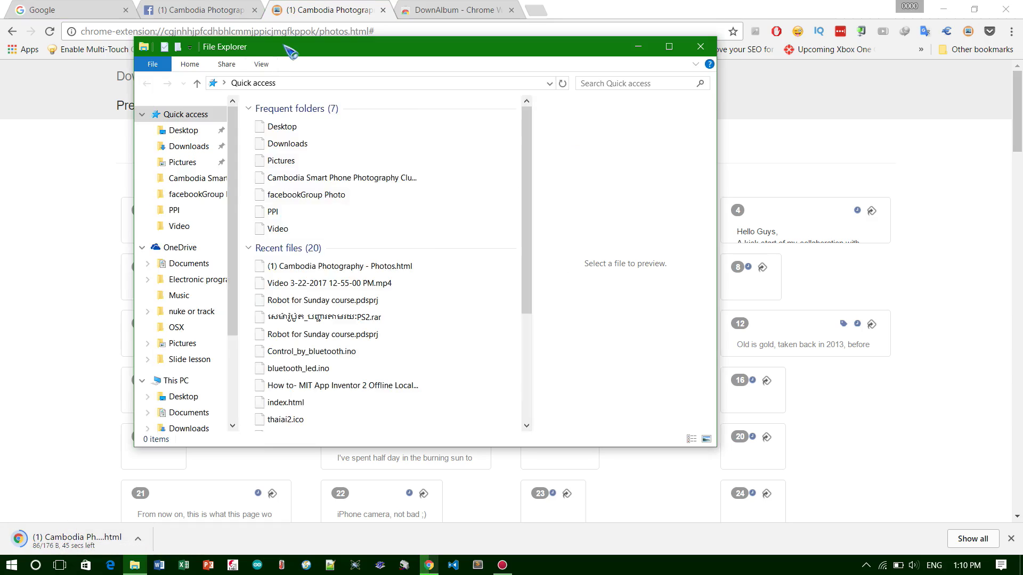
pyautogui.moveTo(290, 52); pyautogui.dragTo(521, 83)
pyautogui.scroll(-3, 405, 396)
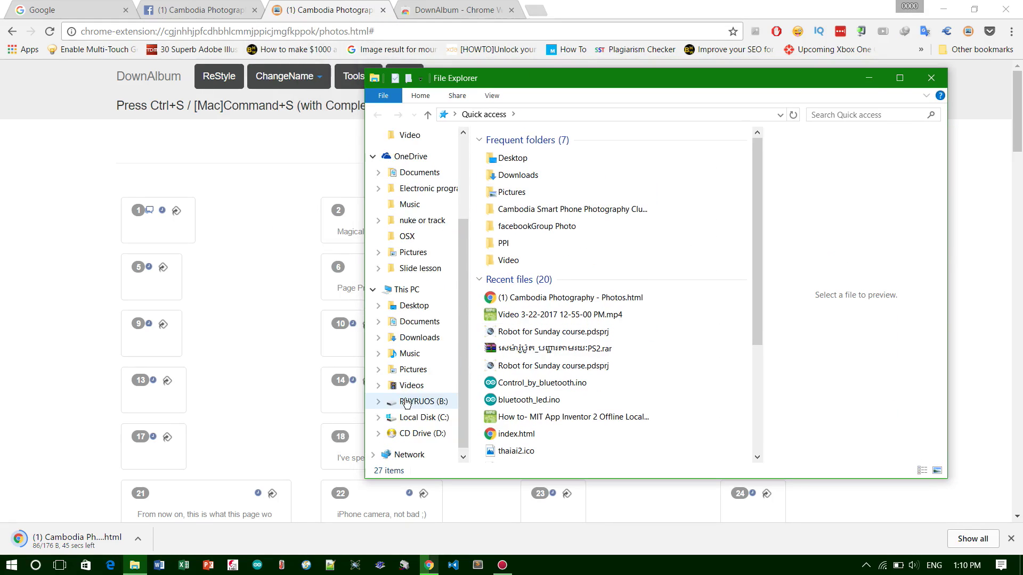
pyautogui.scroll(5, 406, 402)
pyautogui.click(413, 162)
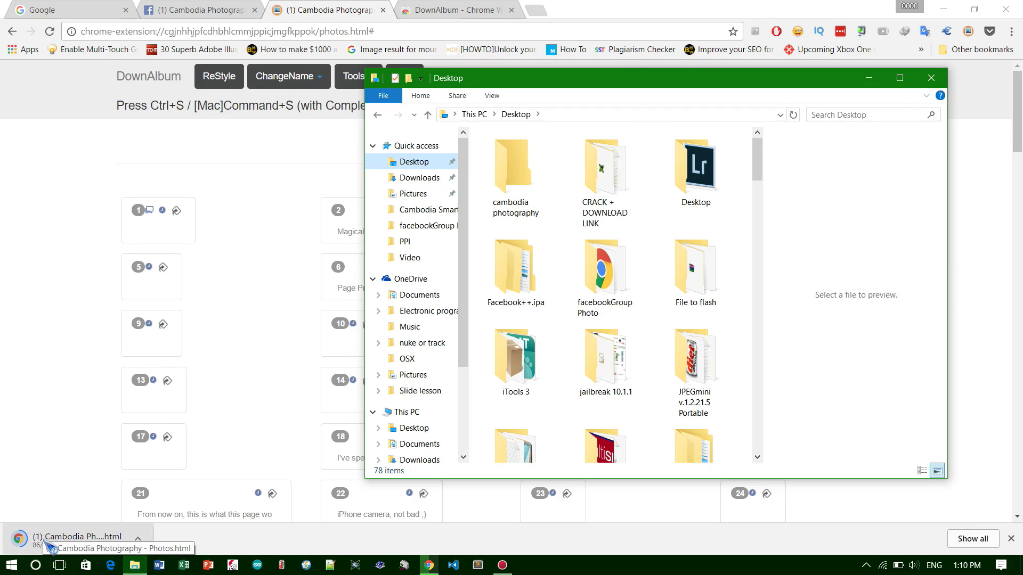
pyautogui.click(76, 444)
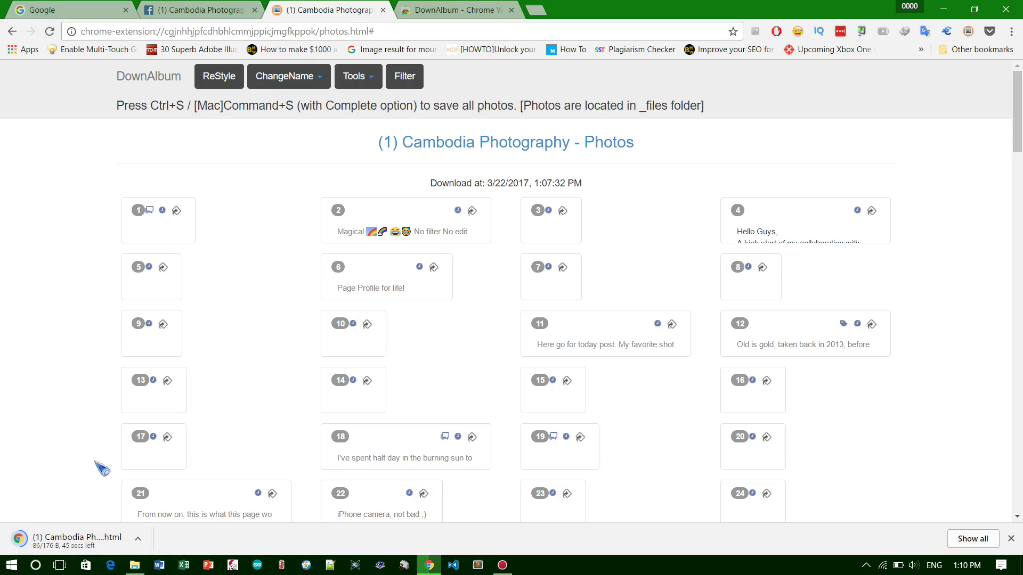
pyautogui.press('super+e')
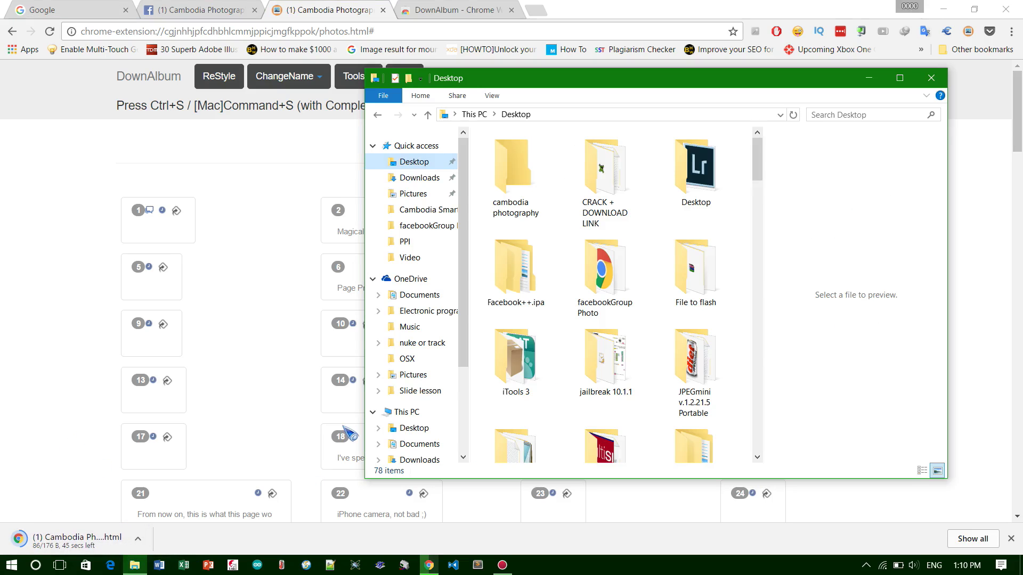
# Open the still-empty 'cambodia photography' folder and tidy away the duplicate Explorer window.
pyautogui.click(523, 196)
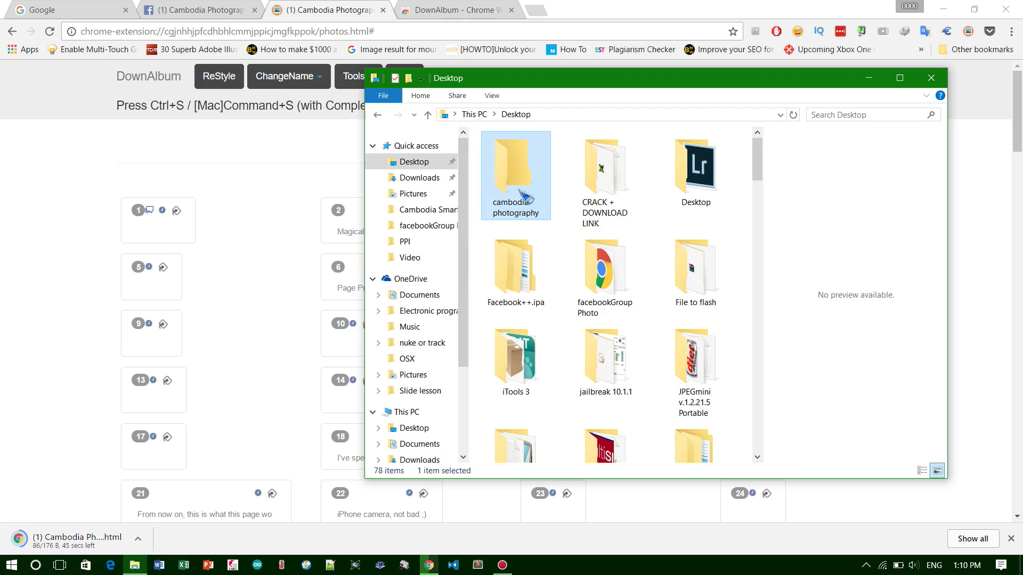
pyautogui.doubleClick(523, 190)
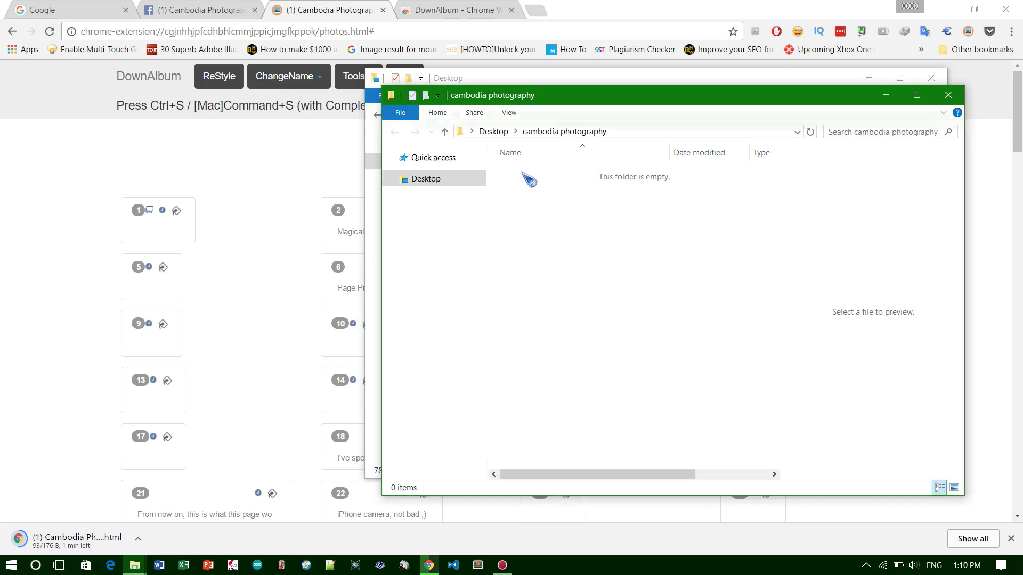
pyautogui.moveTo(631, 112); pyautogui.dragTo(648, 217)
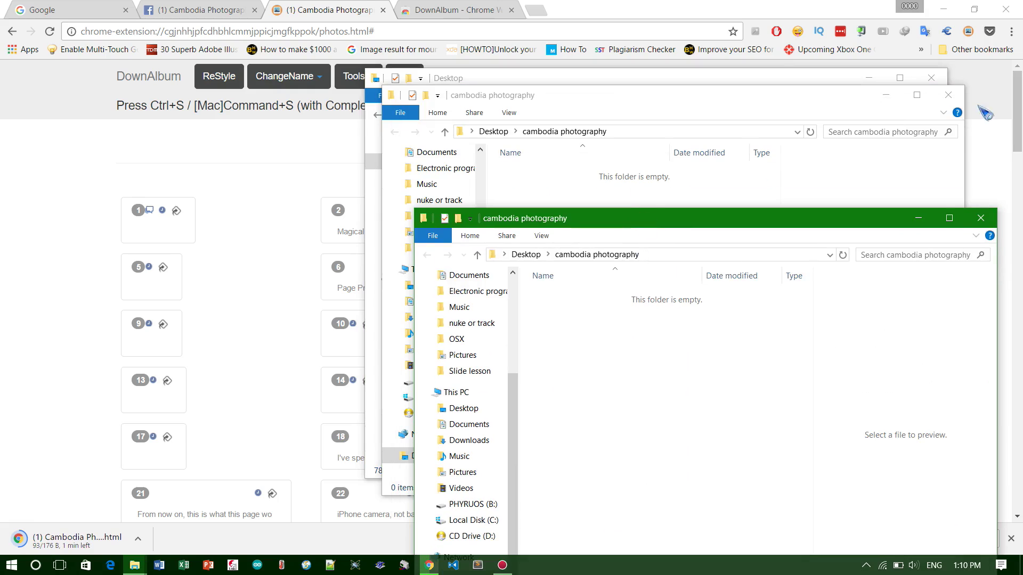
pyautogui.click(947, 95)
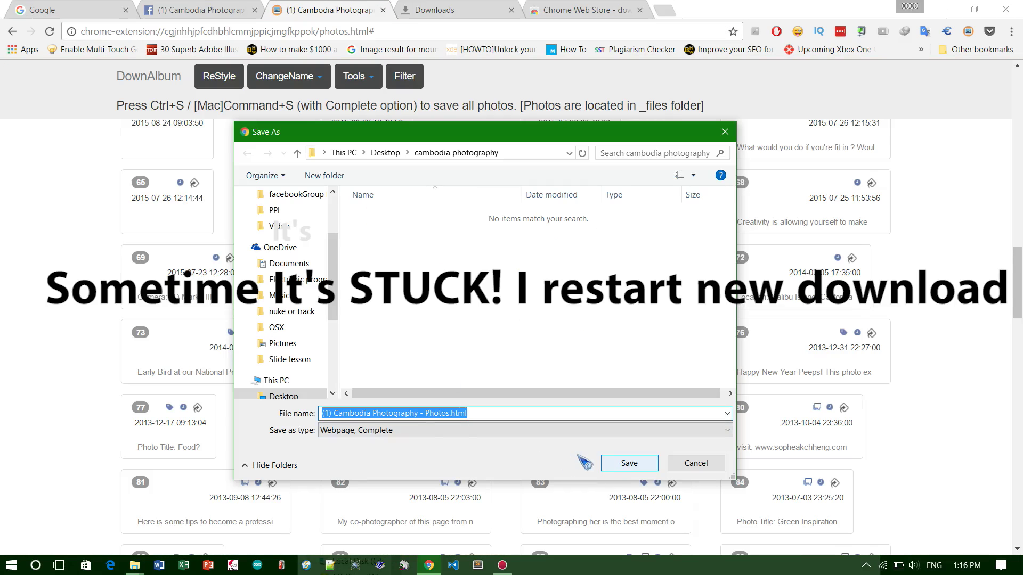
# Save the page again as '(2) Cambodia Photography - Photos.html', Webpage Complete, and show Downloads.
pyautogui.click(329, 415)
pyautogui.press('BackSpace')
pyautogui.write('2')
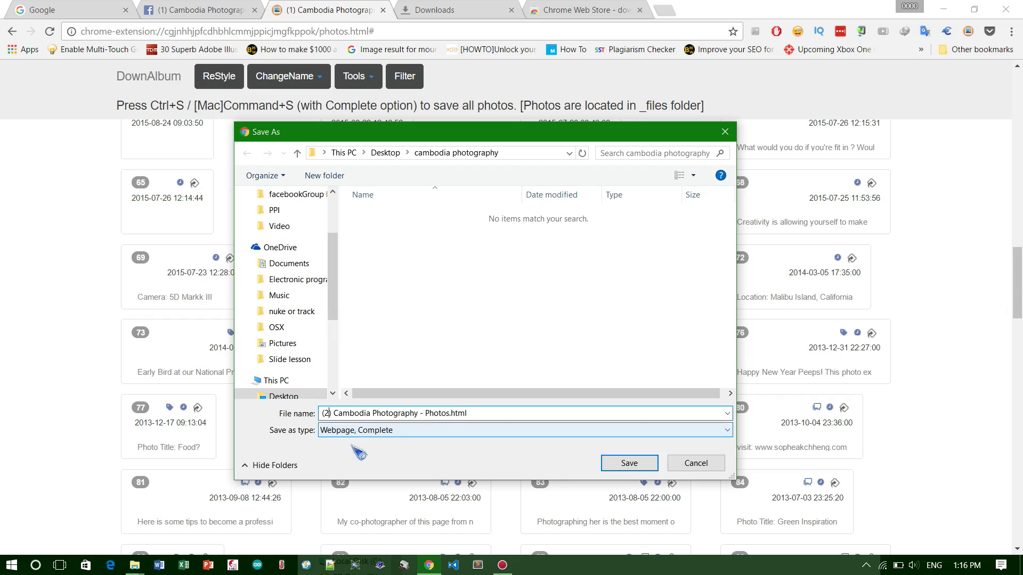
pyautogui.click(646, 470)
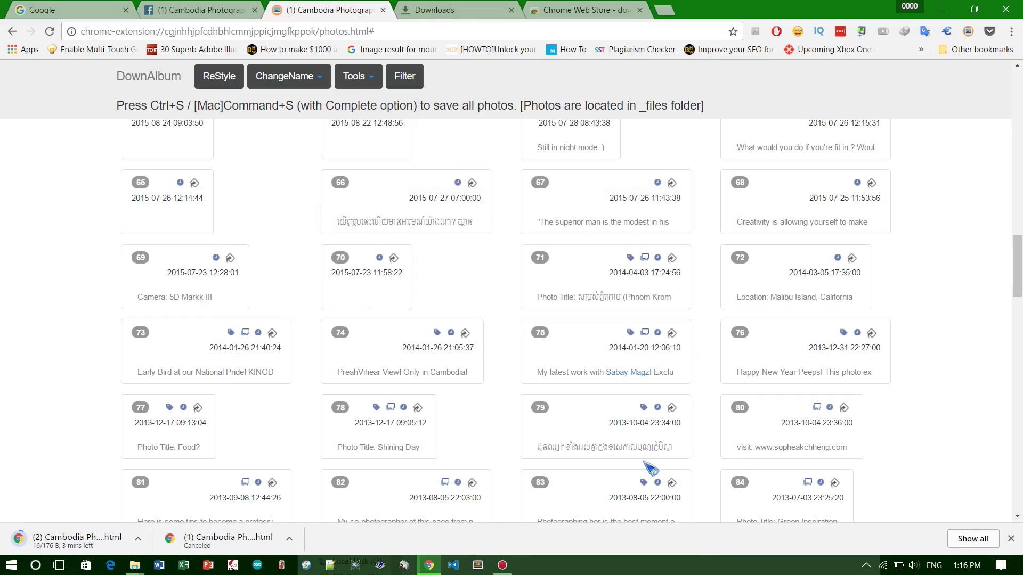
pyautogui.click(457, 13)
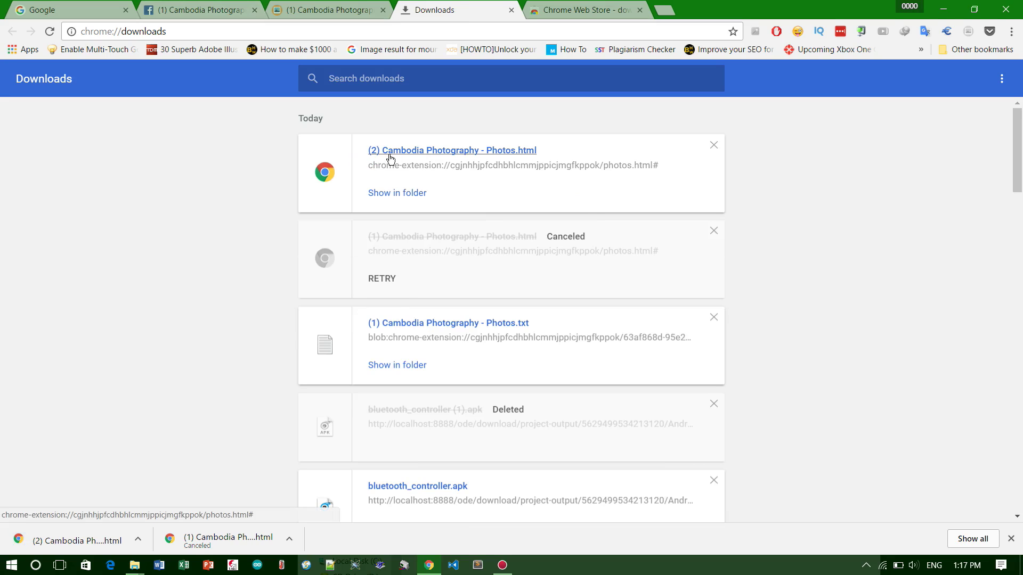
# Show the finished '(2) Cambodia Photography' download in its folder and position the window.
pyautogui.click(397, 192)
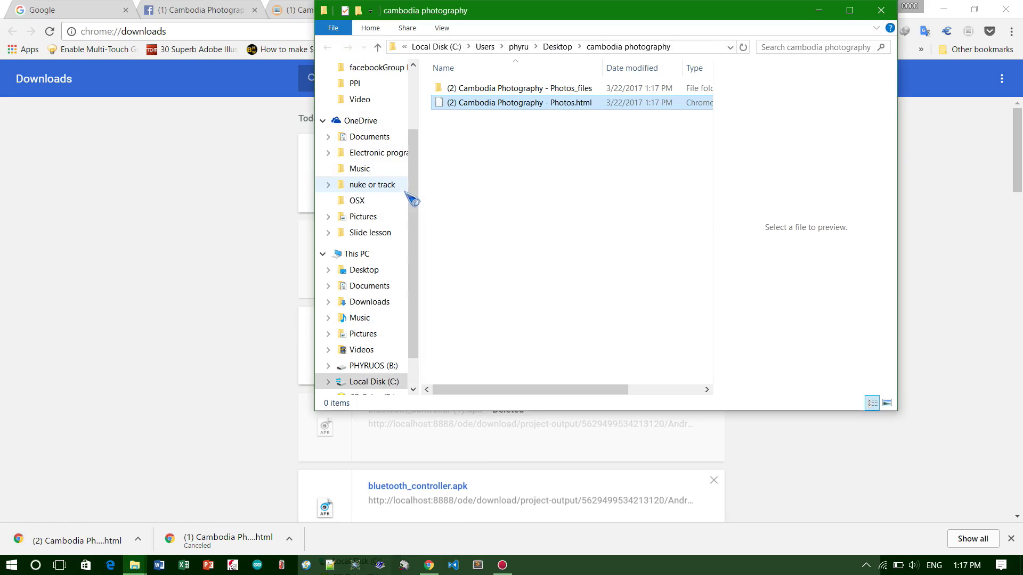
pyautogui.click(489, 126)
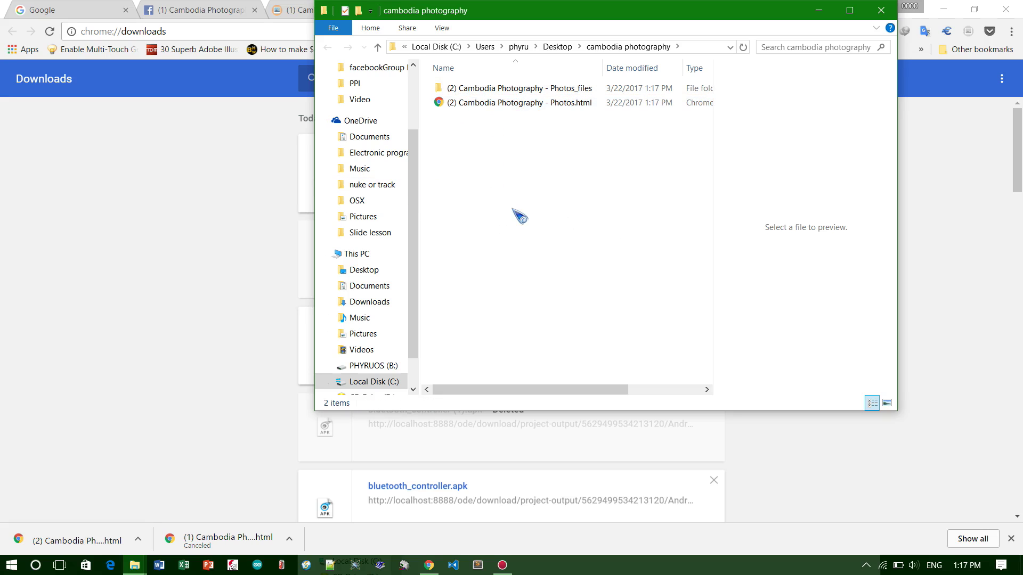
pyautogui.moveTo(513, 11); pyautogui.dragTo(523, 178)
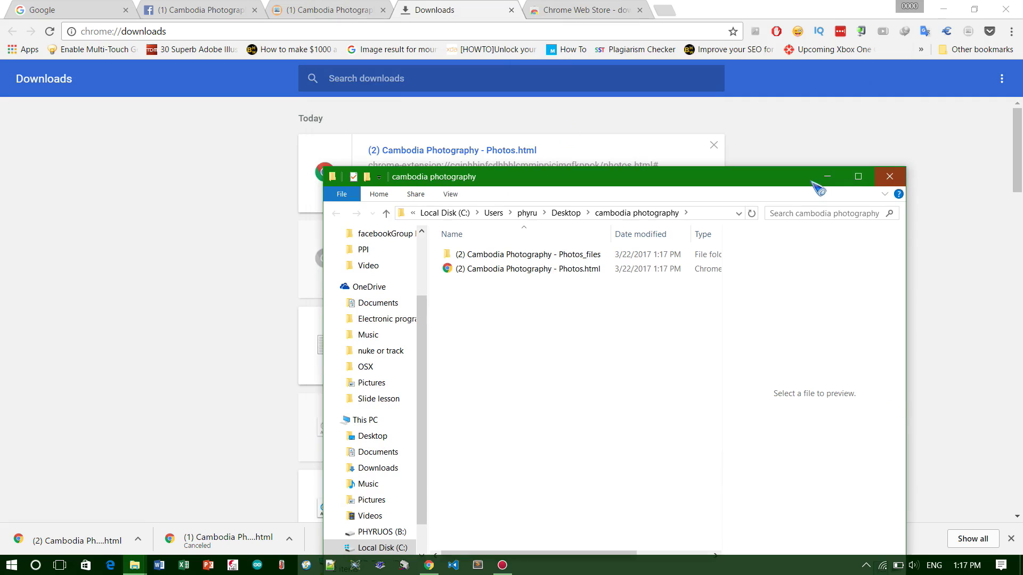
pyautogui.click(827, 176)
pyautogui.click(395, 194)
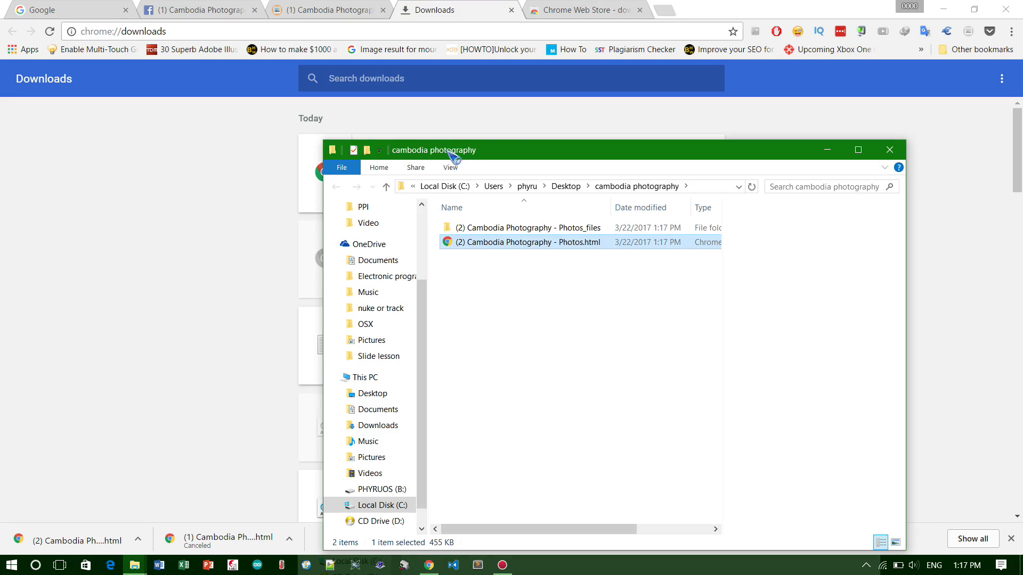
pyautogui.moveTo(450, 153); pyautogui.dragTo(461, 277)
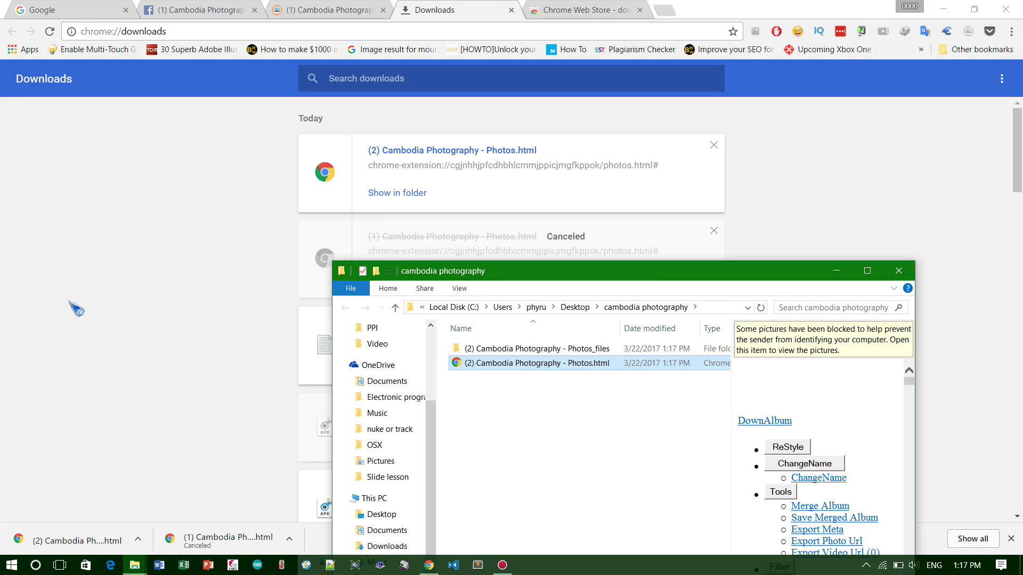
# Reveal the download folder again, now holding the Photos.html page and Photos_files folder.
pyautogui.click(75, 309)
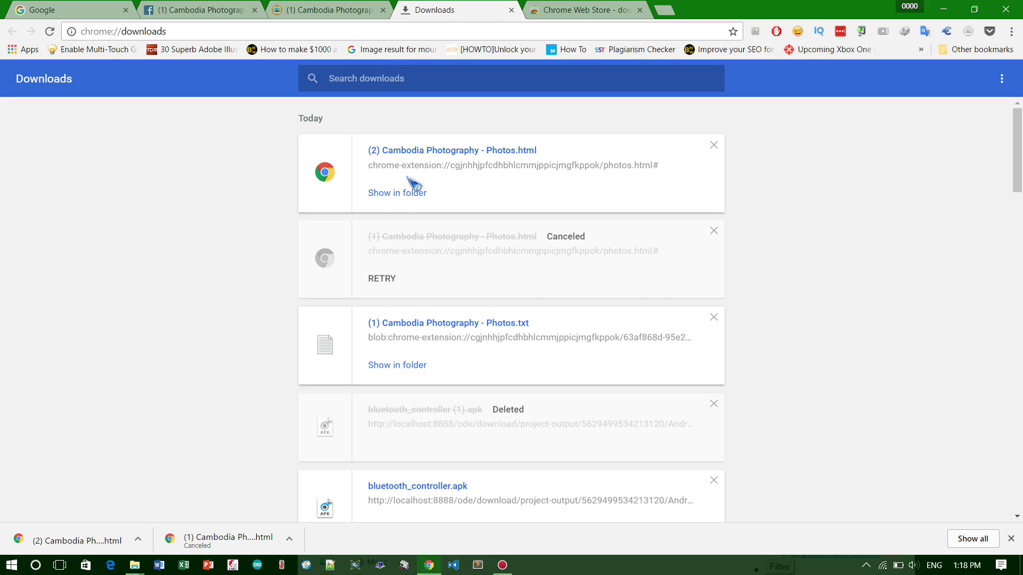
pyautogui.click(403, 197)
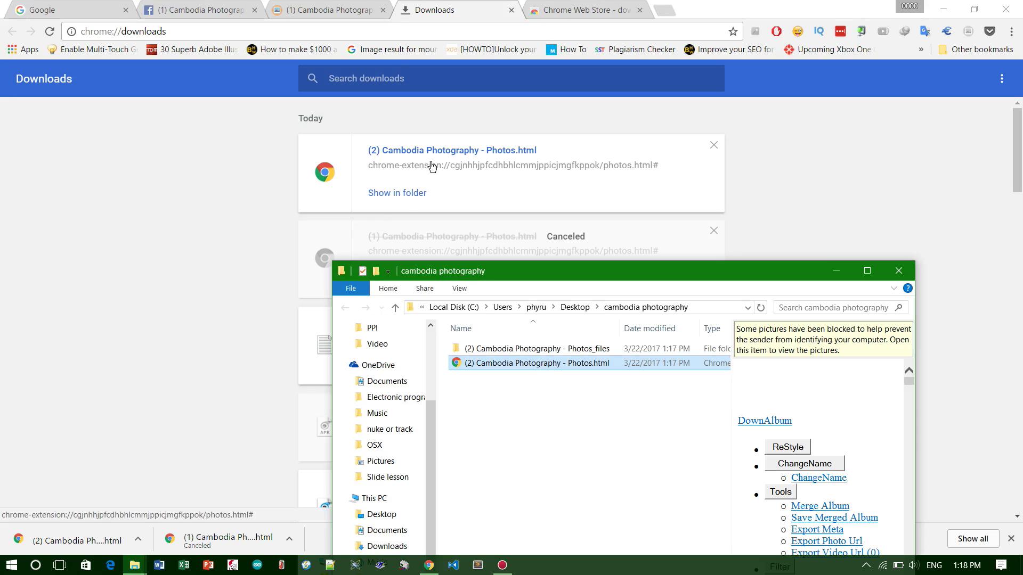
pyautogui.click(538, 405)
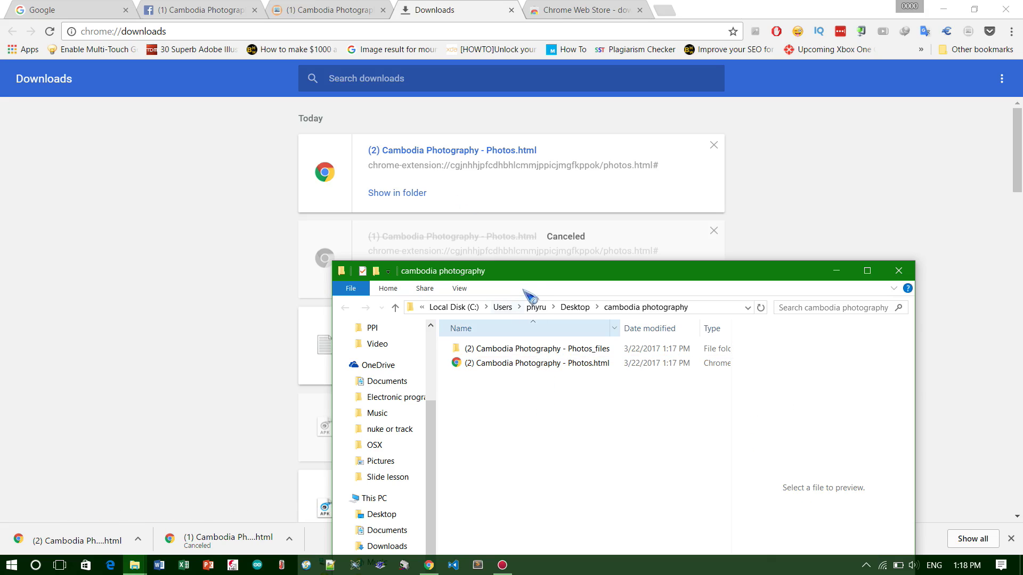
pyautogui.moveTo(531, 277); pyautogui.dragTo(466, 134)
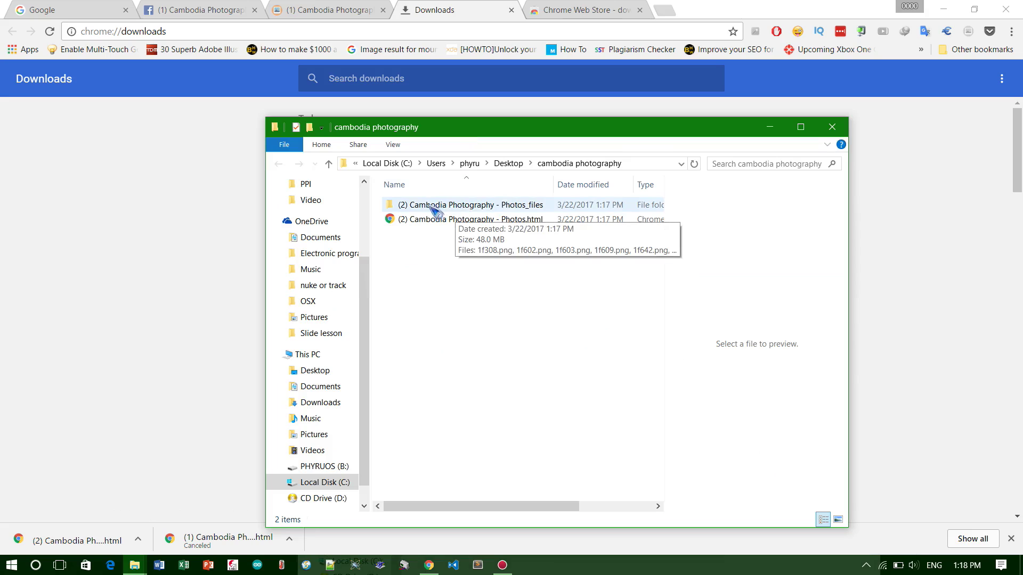
# Open the Photos_files folder of 175 images and the 468135… city night photo.
pyautogui.click(491, 206)
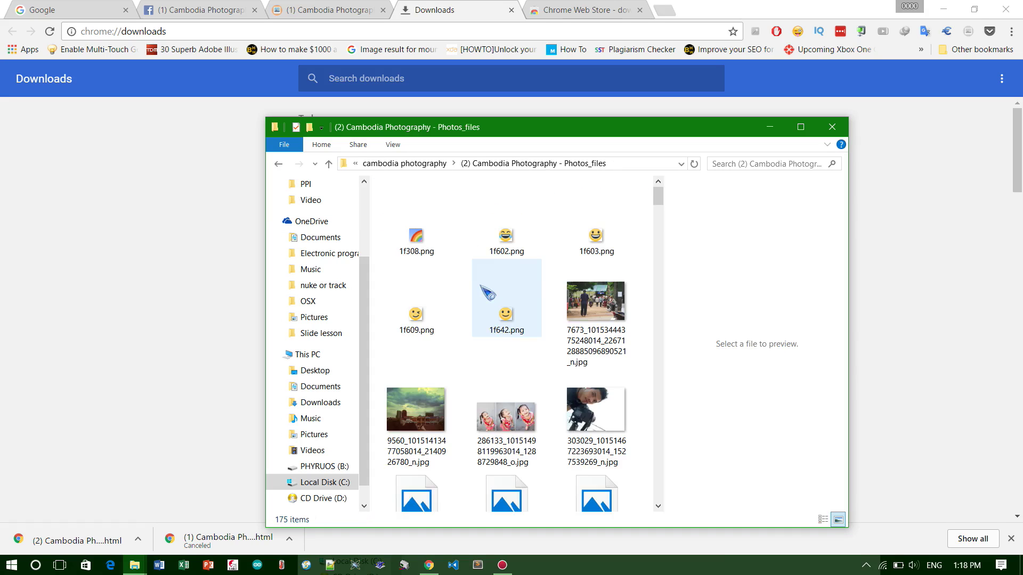
pyautogui.scroll(-2, 512, 360)
pyautogui.scroll(-3, 537, 423)
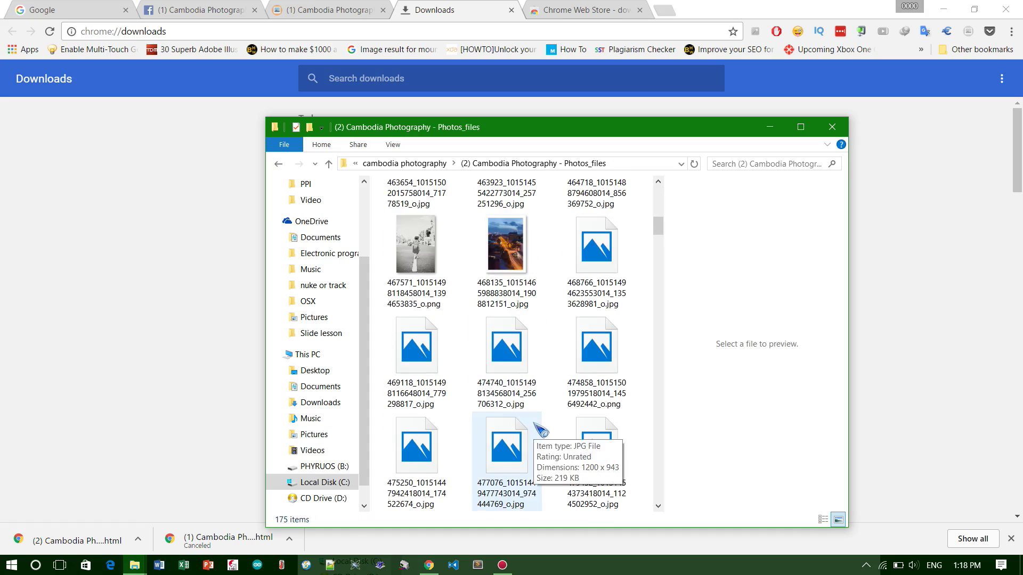
pyautogui.click(508, 243)
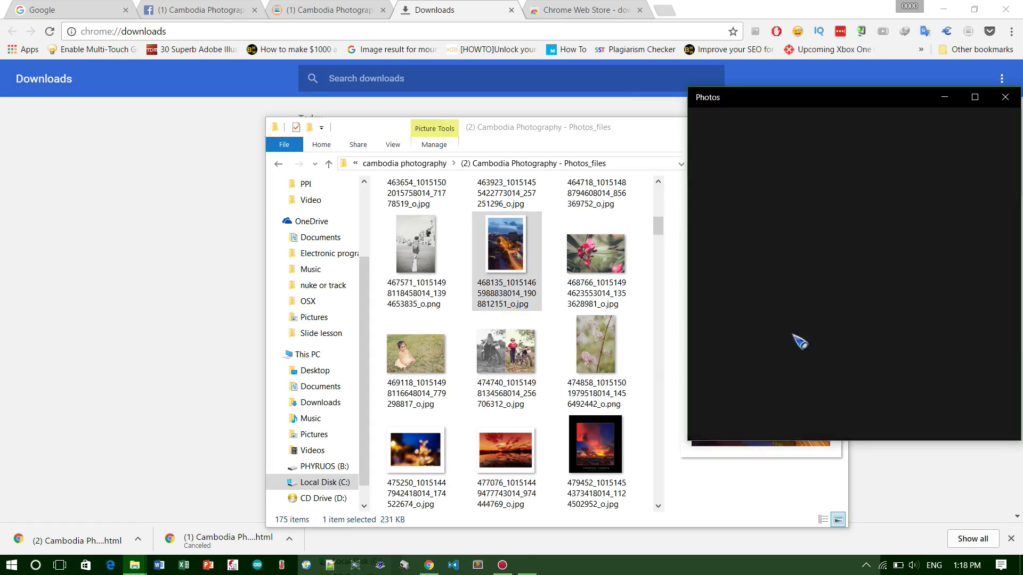
# Page through six more downloaded photos in the centred viewer, then close Photos.
pyautogui.moveTo(839, 111); pyautogui.dragTo(485, 105)
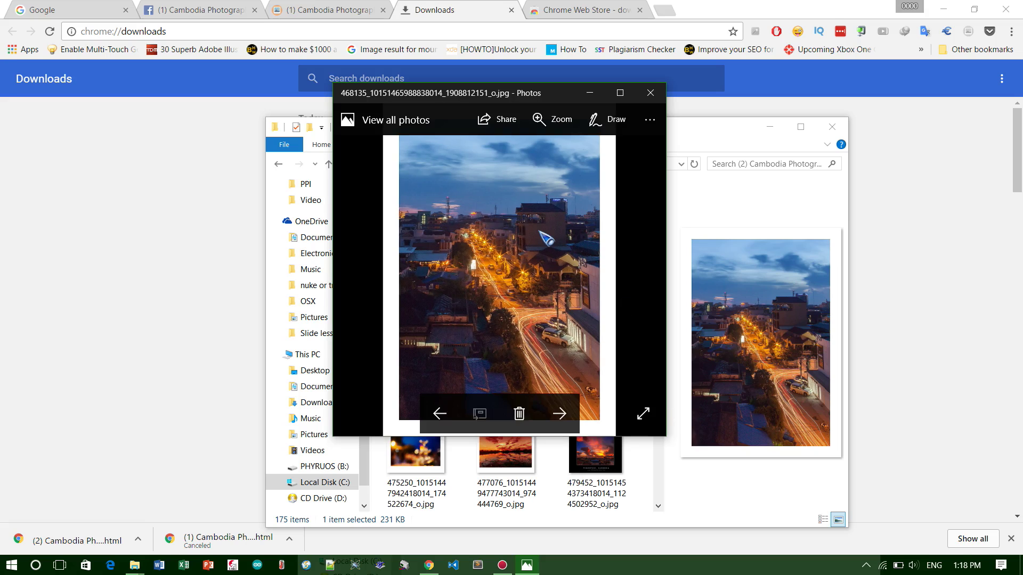
pyautogui.click(559, 414)
pyautogui.click(560, 415)
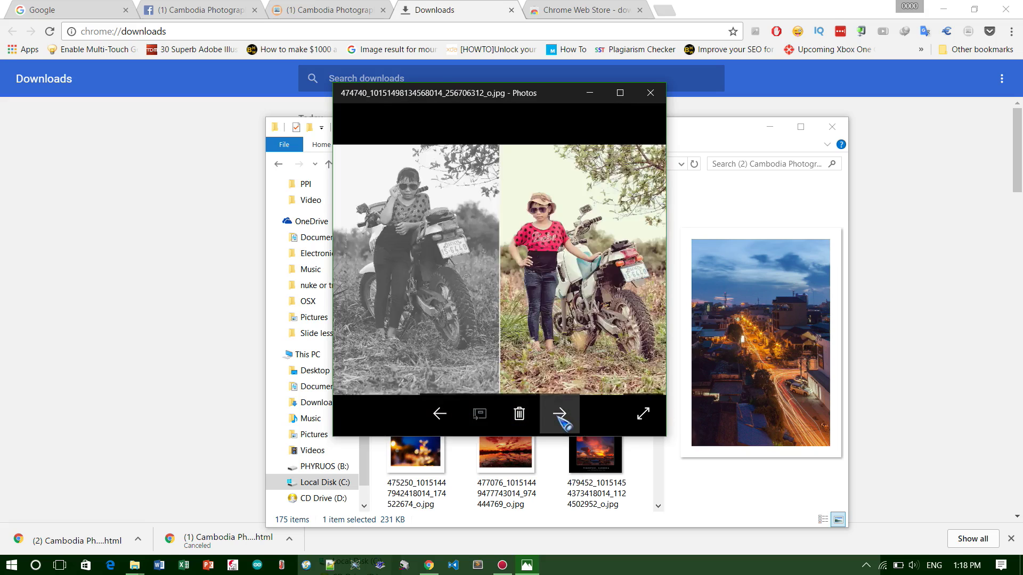
pyautogui.click(560, 414)
pyautogui.click(561, 416)
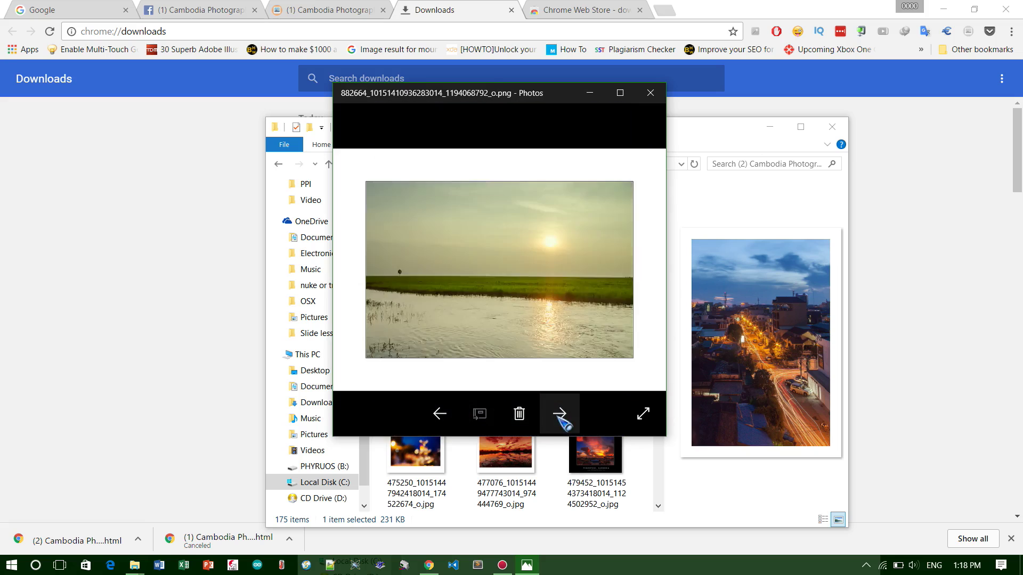
pyautogui.click(561, 415)
pyautogui.click(560, 416)
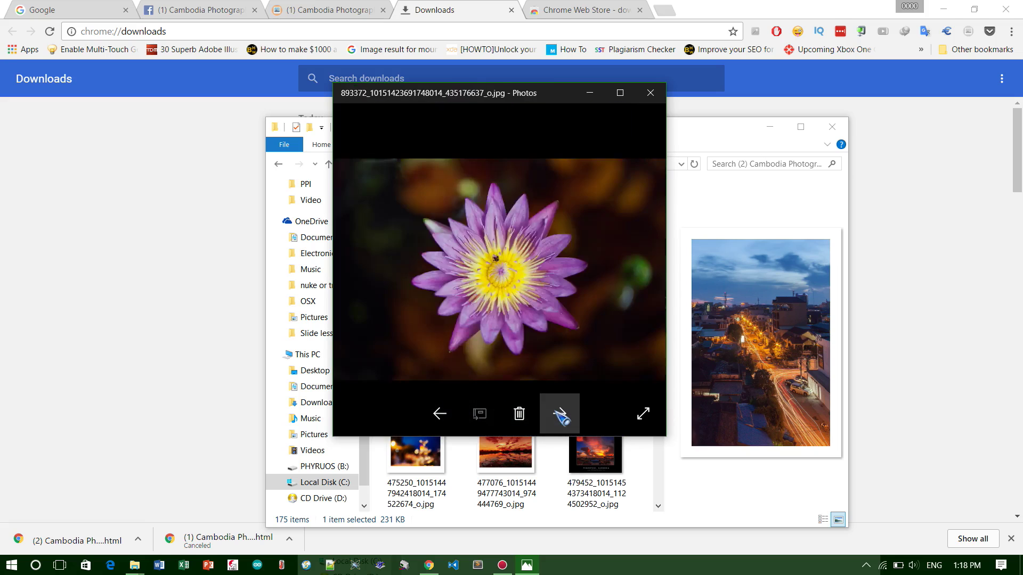
pyautogui.click(650, 92)
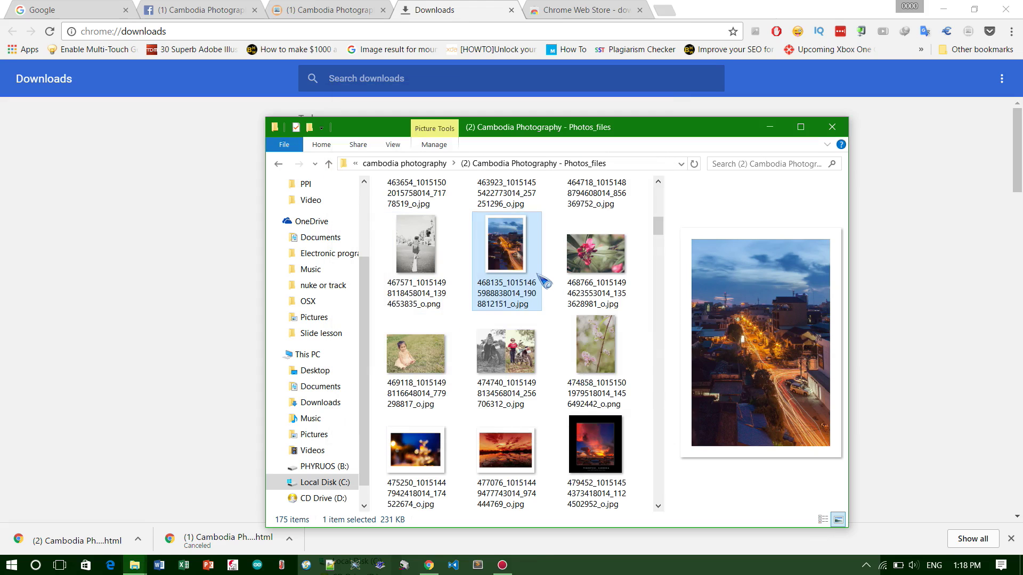
pyautogui.moveTo(507, 264)
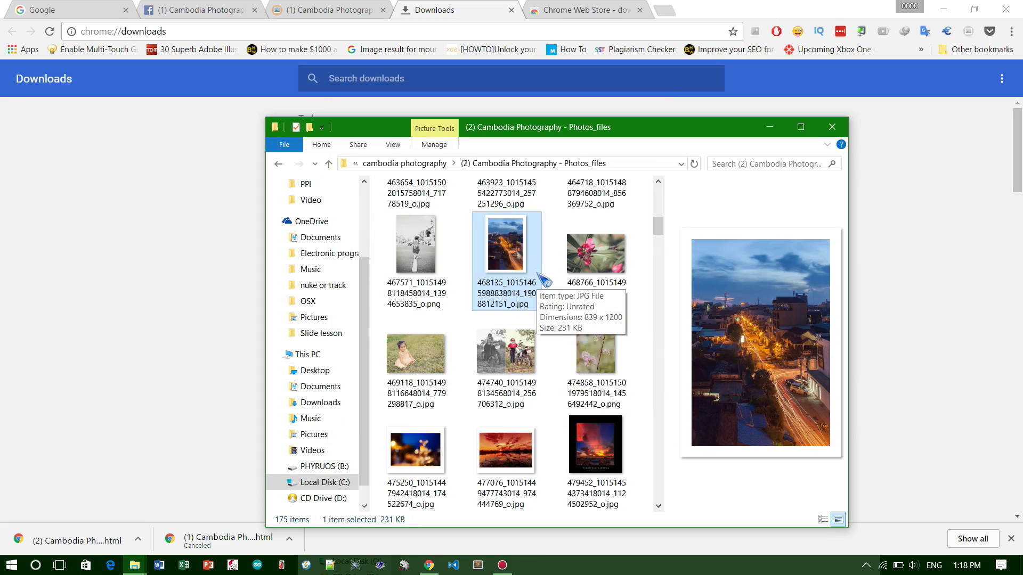
pyautogui.scroll(-5, 581, 393)
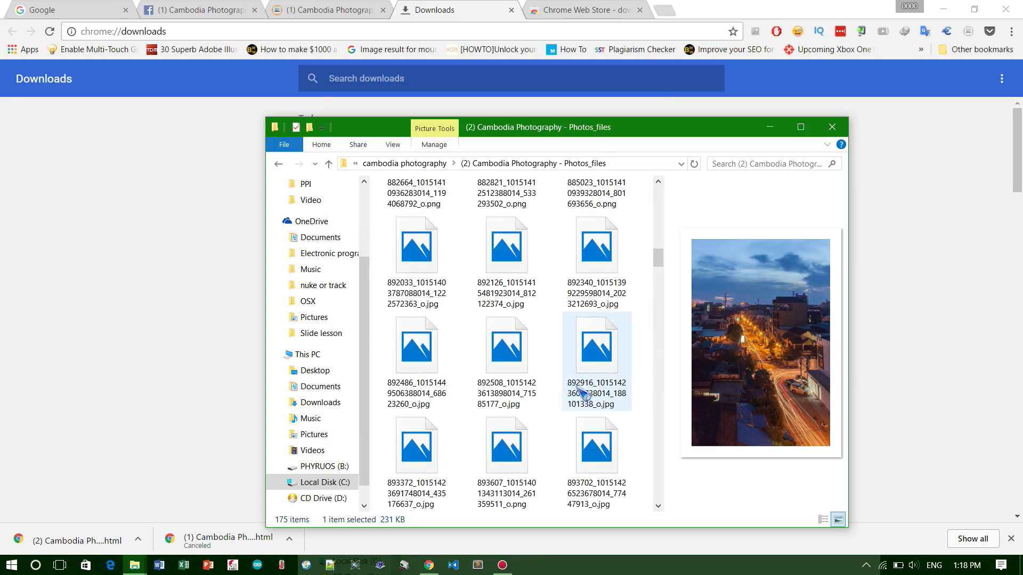
# Close the image folder and switch Chrome back to the Cambodia Photography Facebook tab.
pyautogui.click(835, 129)
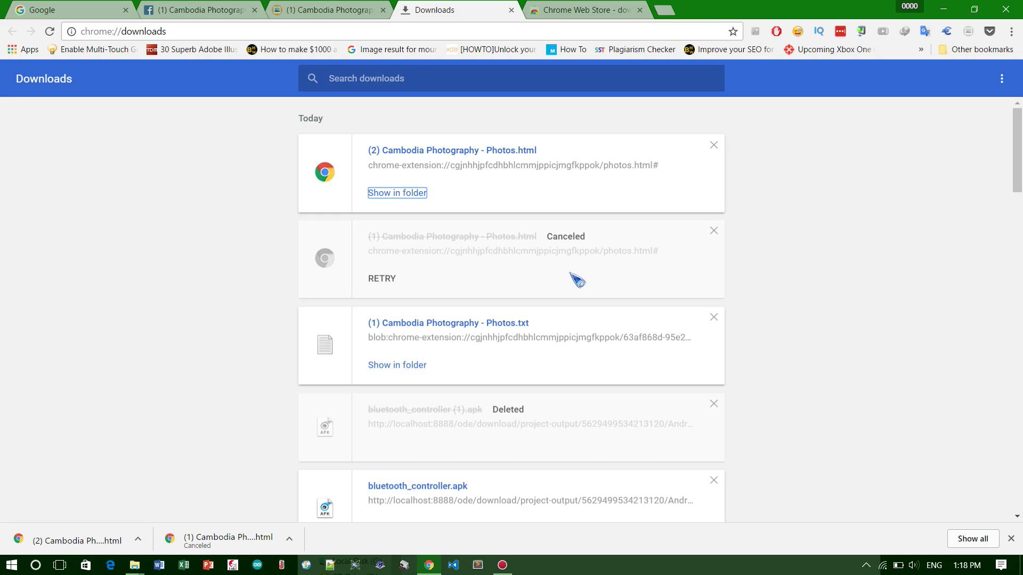
pyautogui.hotkey('ctrl', '2')
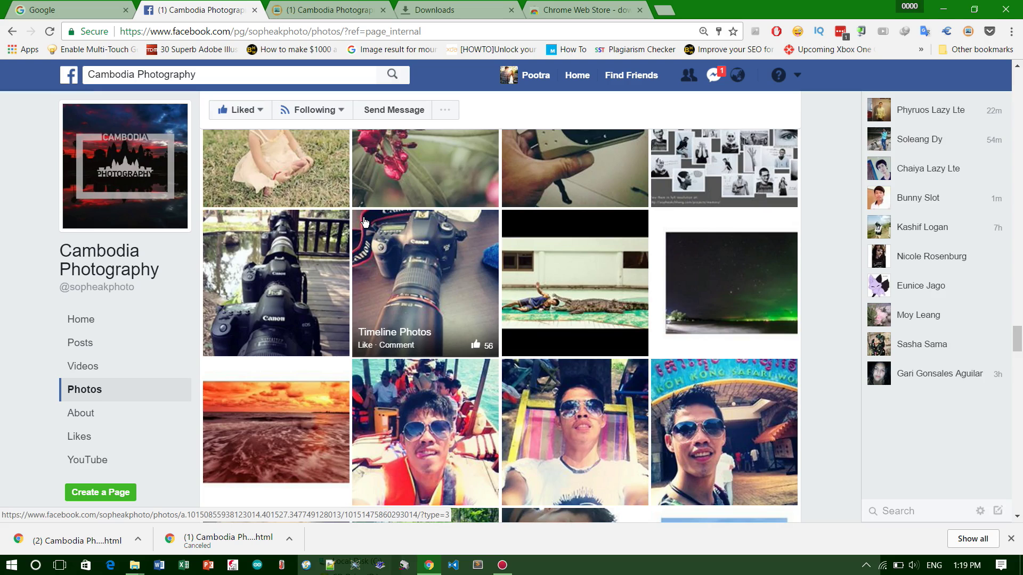